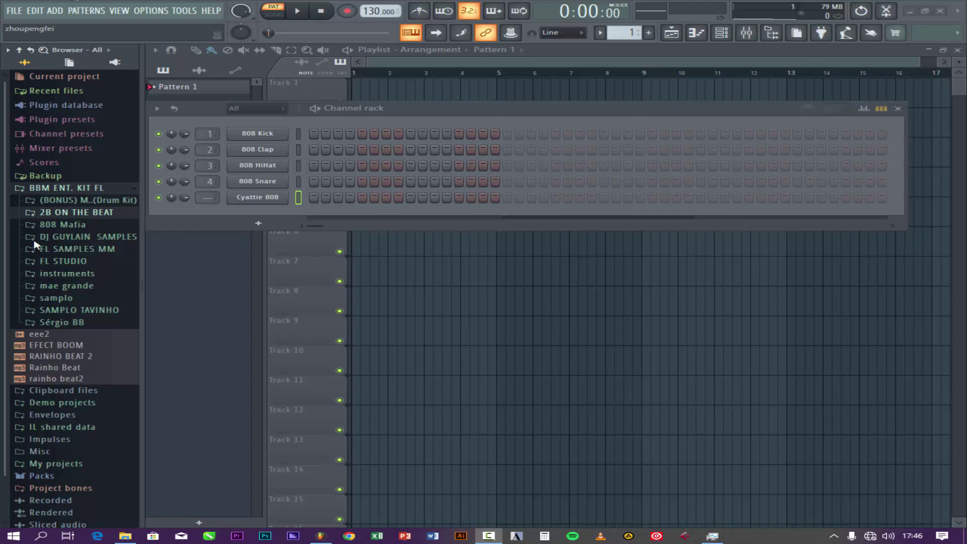
Open the Cyattie 808 channel's sampler settings and audition its sample several times from the waveform.
drag(55, 273, 75, 252)
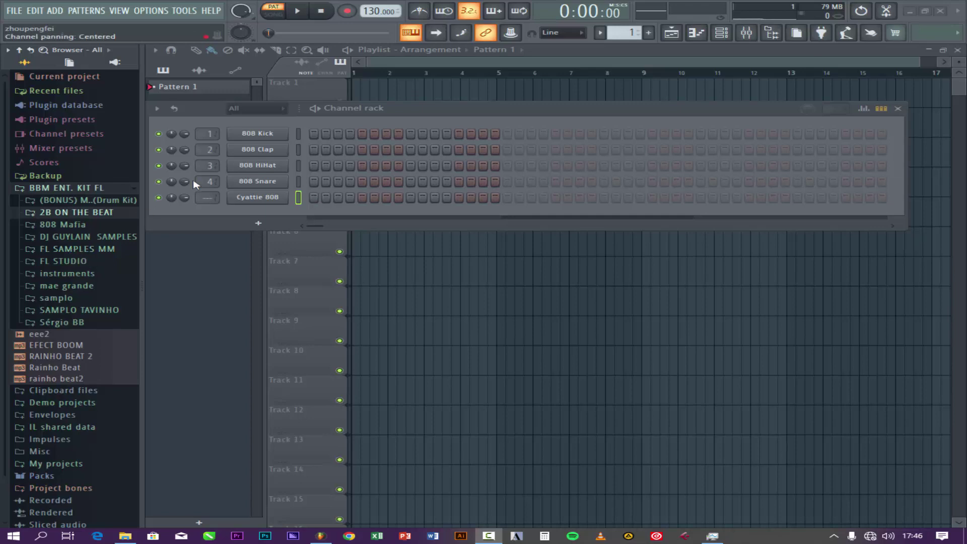
click(268, 199)
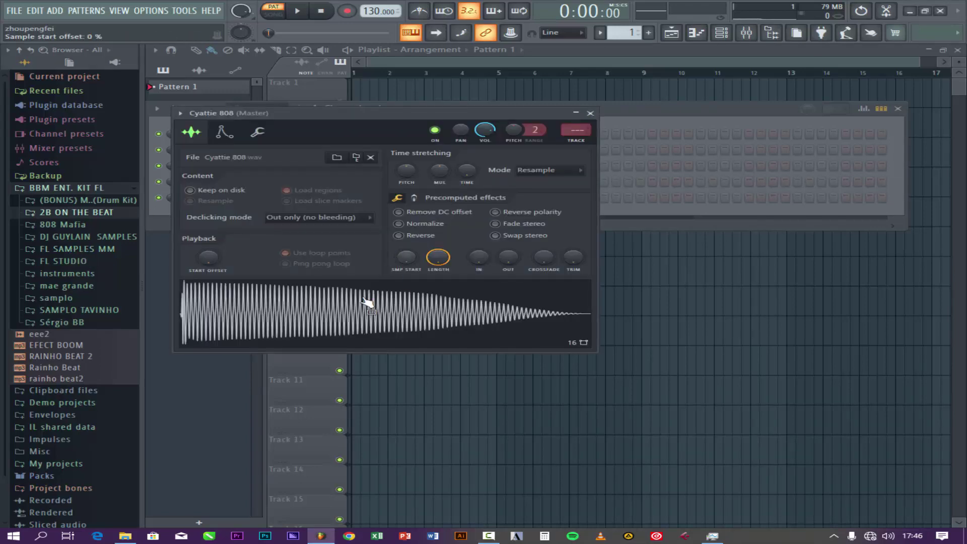
click(331, 309)
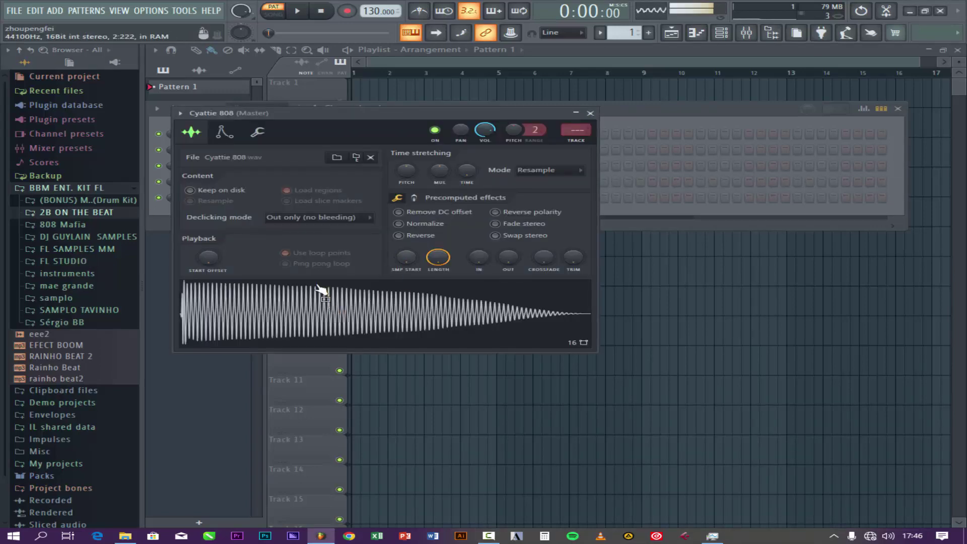
click(328, 303)
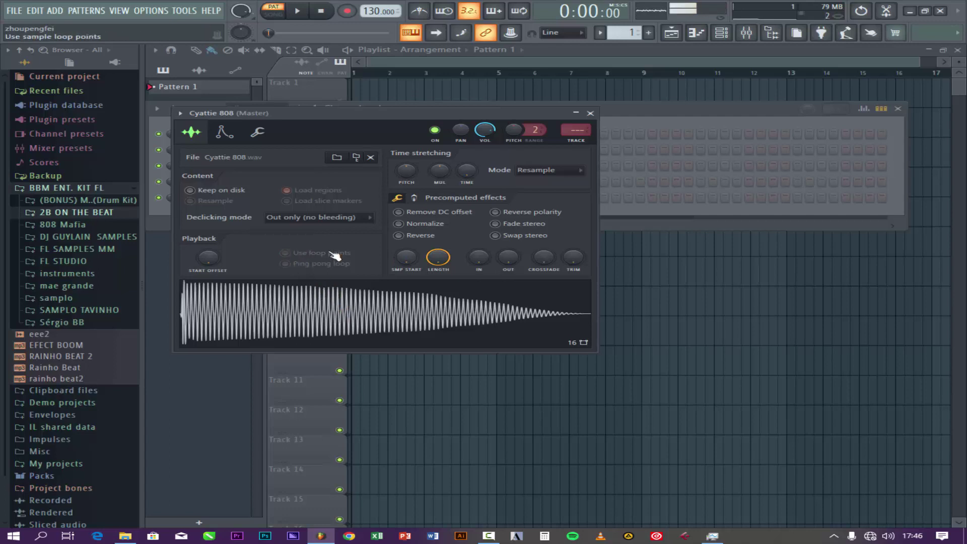
click(296, 308)
click(292, 305)
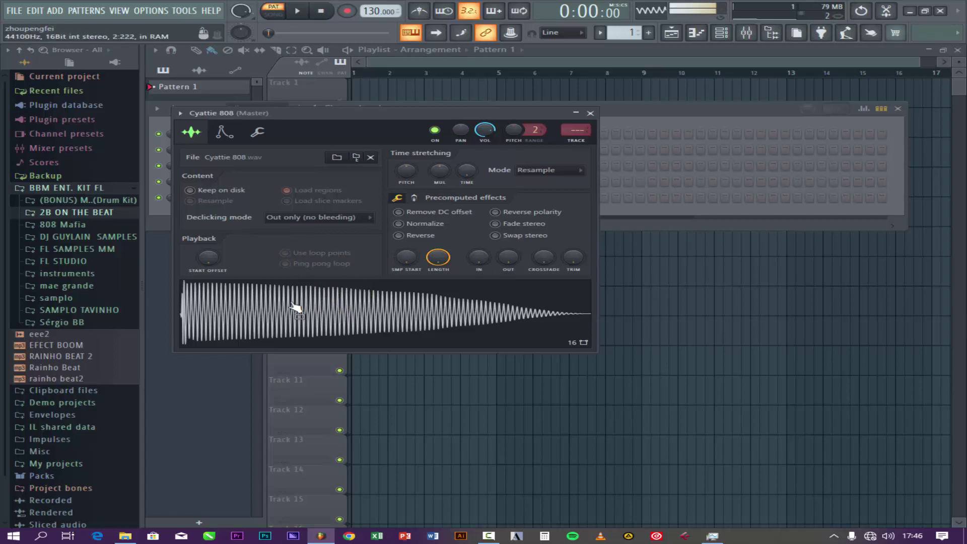
click(292, 305)
click(293, 305)
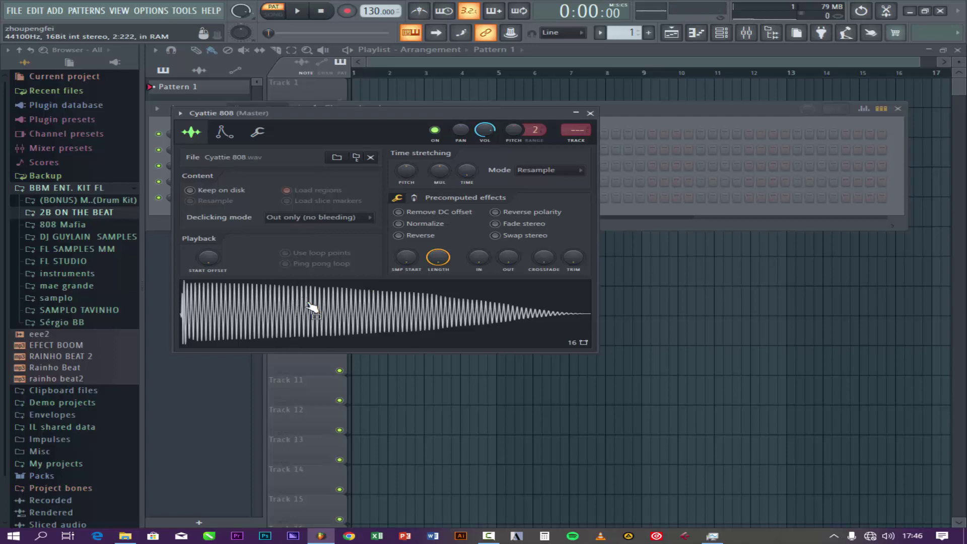
click(311, 308)
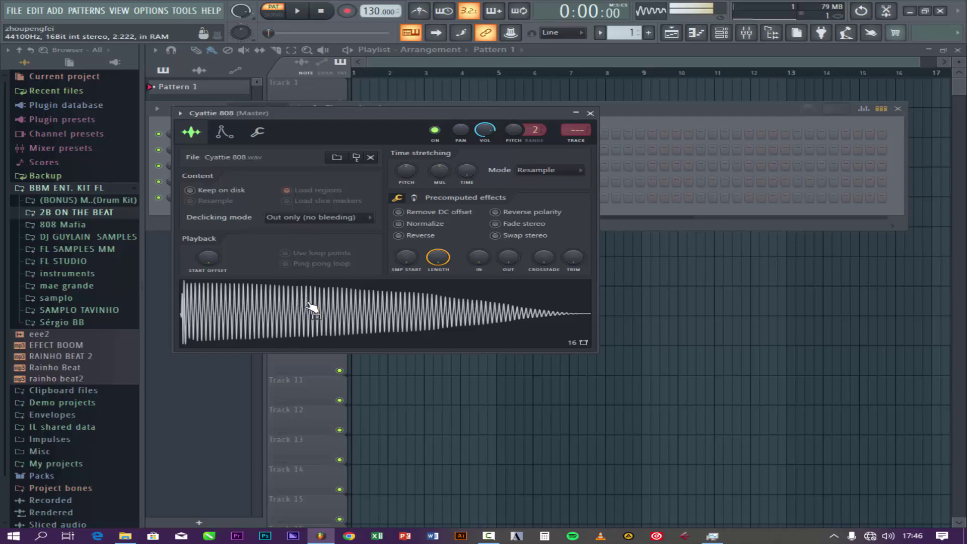
Enable the Cyattie 808's volume envelope with attack, decay, sustain and release at zero and hold at 82%, and close its settings.
click(225, 132)
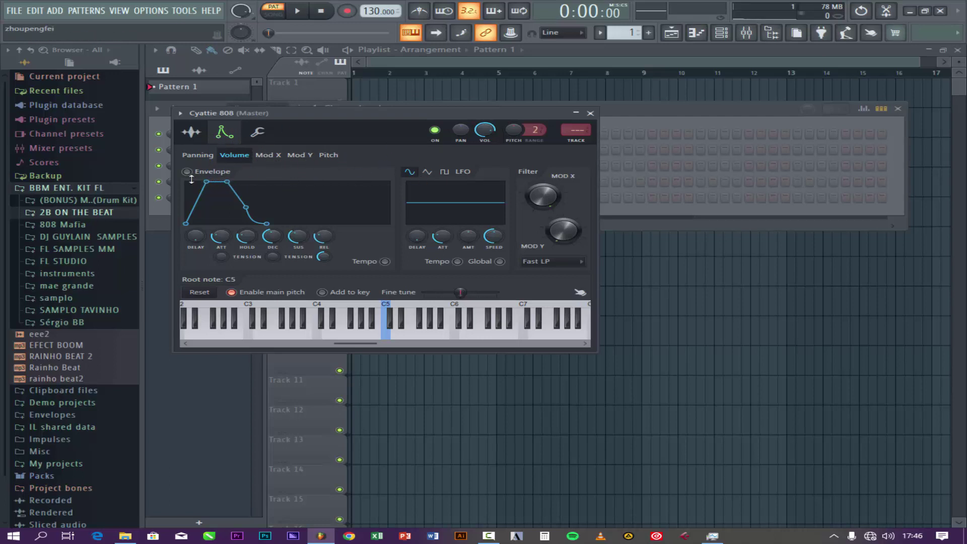
drag(196, 188, 186, 188)
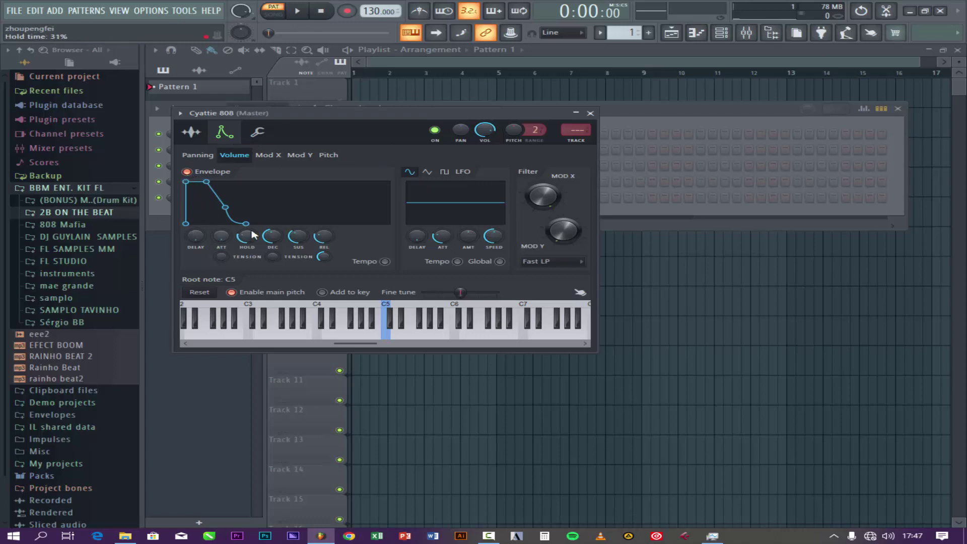
drag(272, 235, 273, 246)
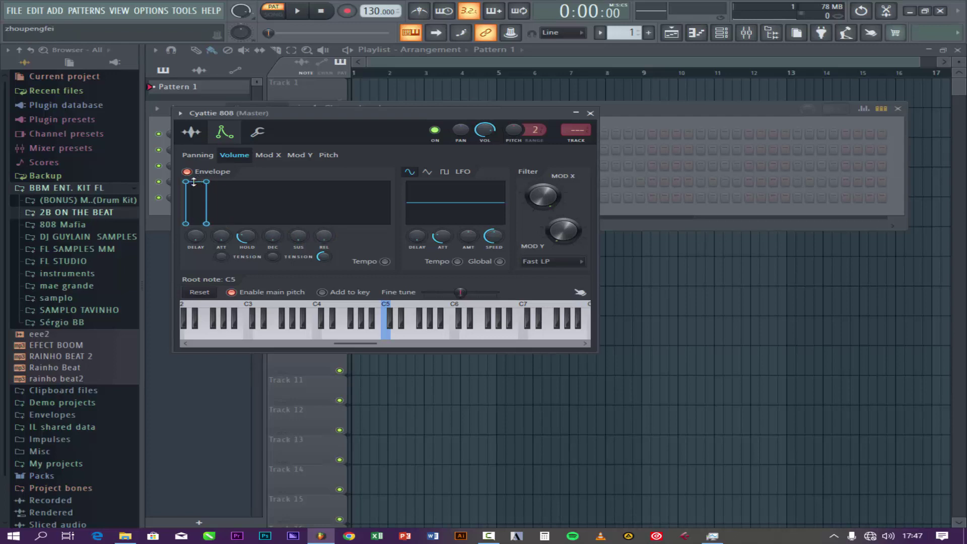
drag(194, 182, 227, 182)
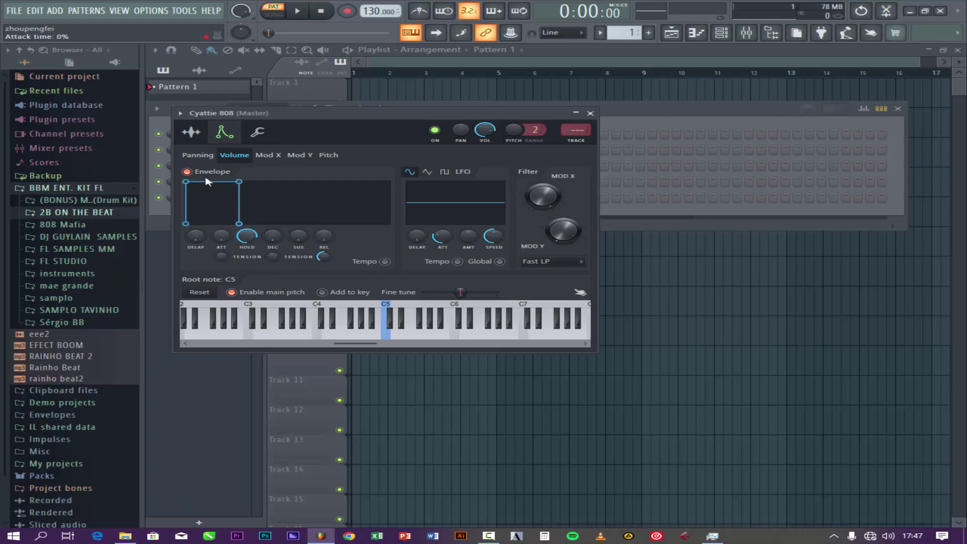
drag(220, 183, 222, 183)
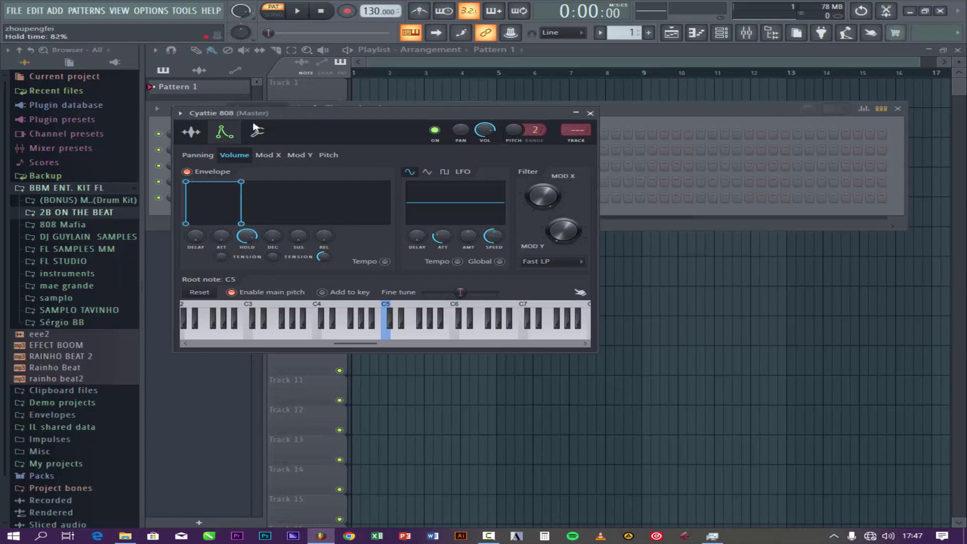
click(196, 132)
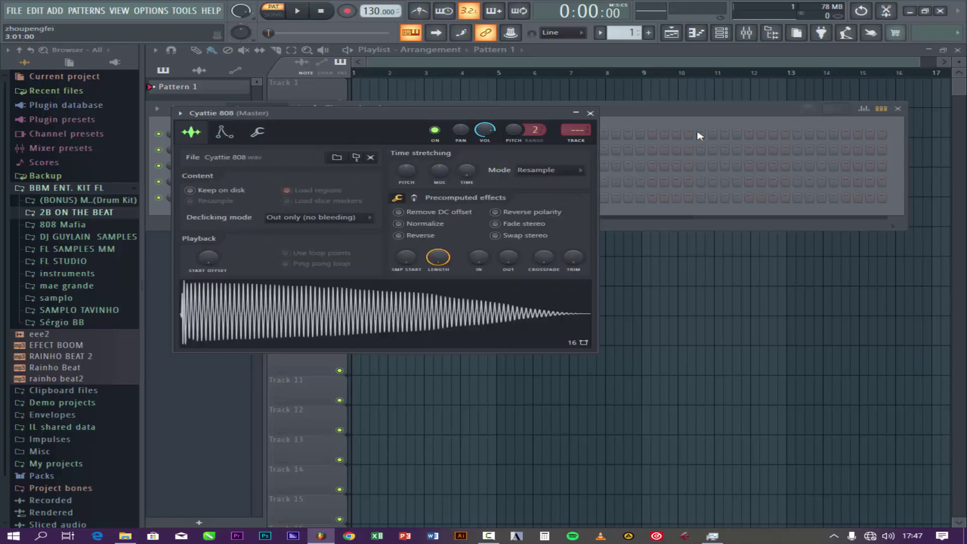
click(590, 112)
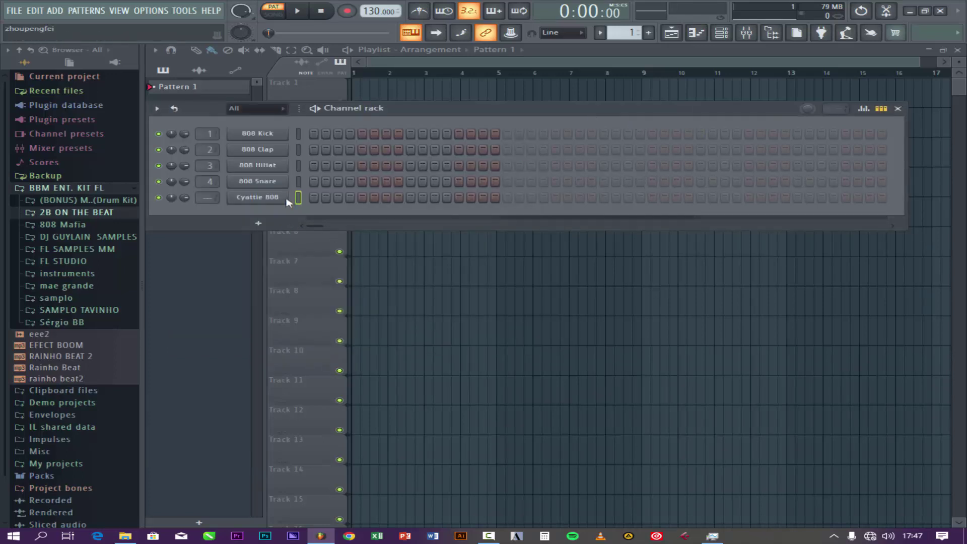
Enable Cut itself for the Cyattie 808 channel and audition the sample at C5.
right_click(263, 204)
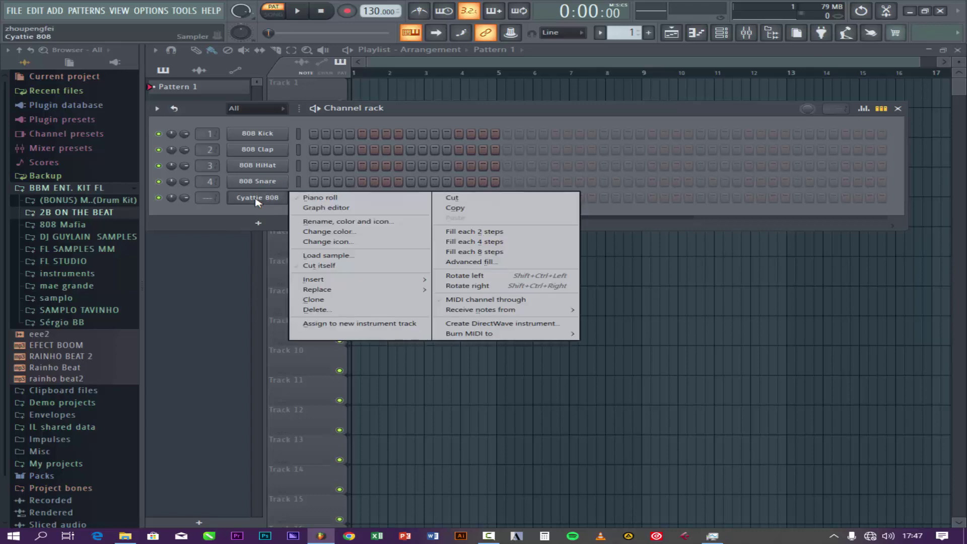
click(346, 268)
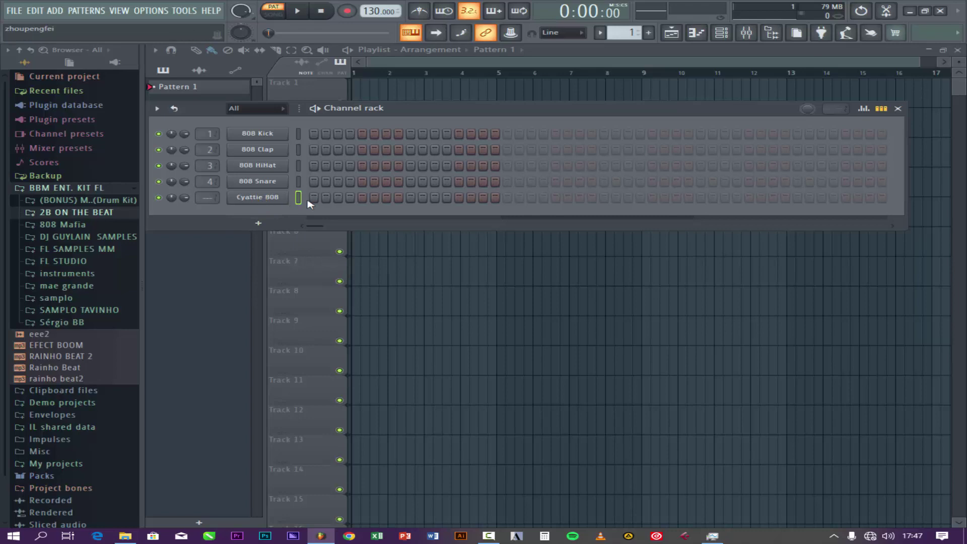
key(z)
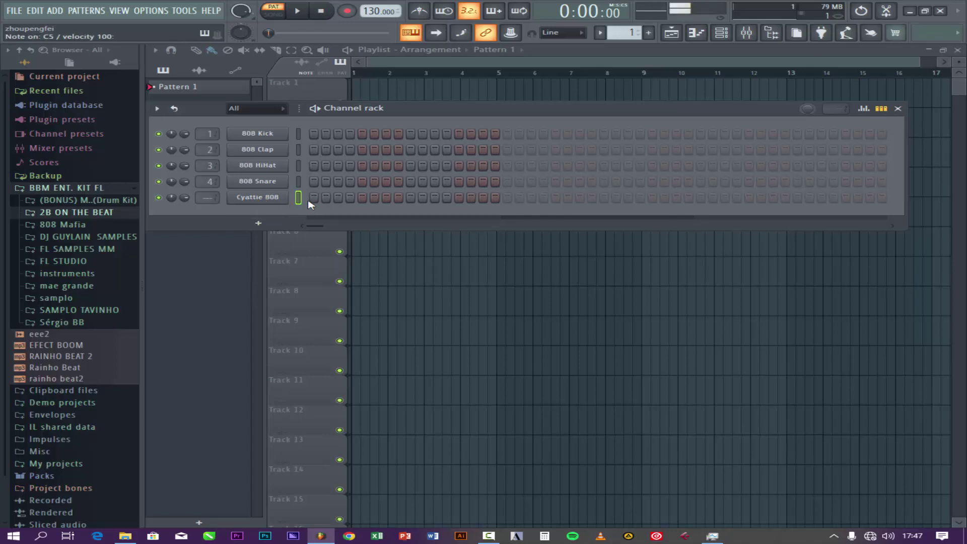
key(z)
Open the Cyattie 808 channel's piano roll and draw a four-step C5 note within bar 1.
right_click(252, 200)
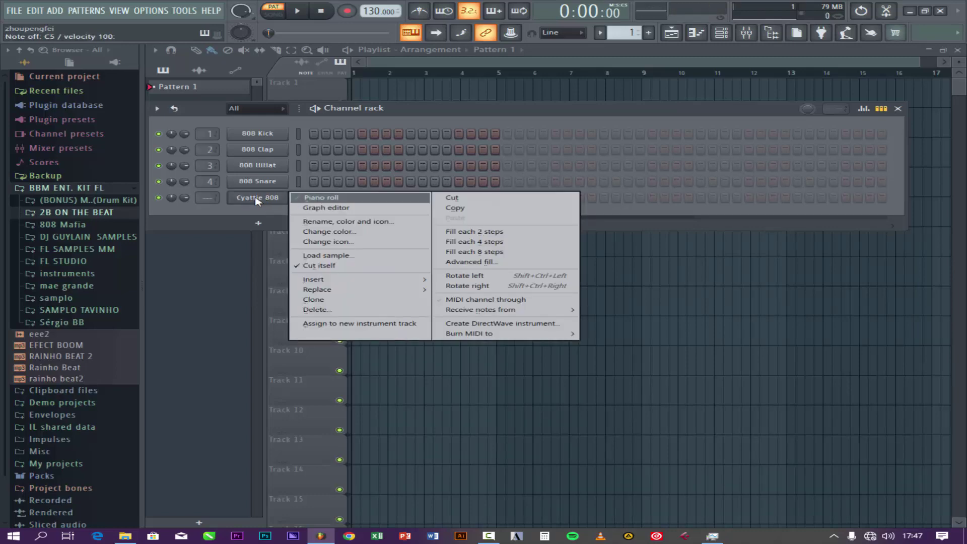
right_click(265, 208)
right_click(262, 203)
click(356, 198)
scroll(217, 262, down, 3)
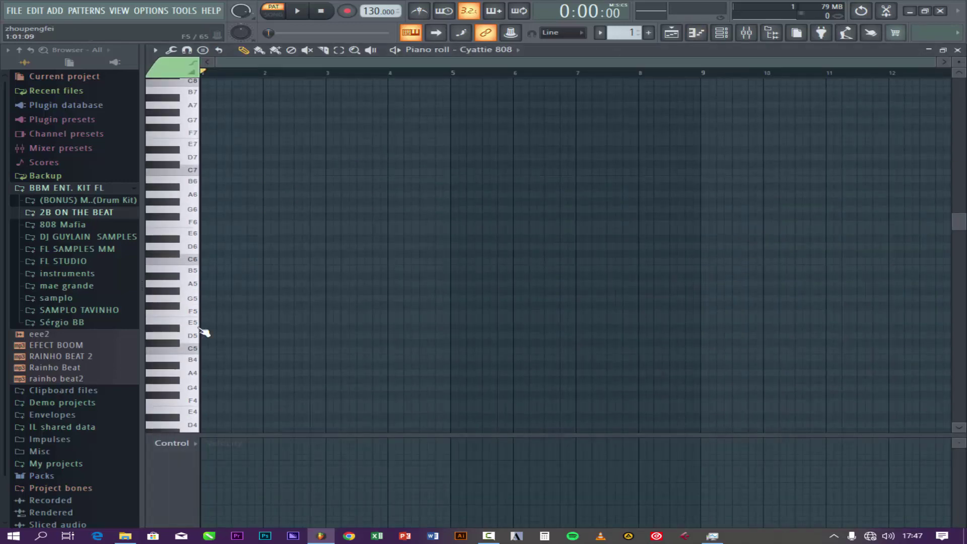
scroll(229, 79, up, 1)
scroll(228, 80, up, 4)
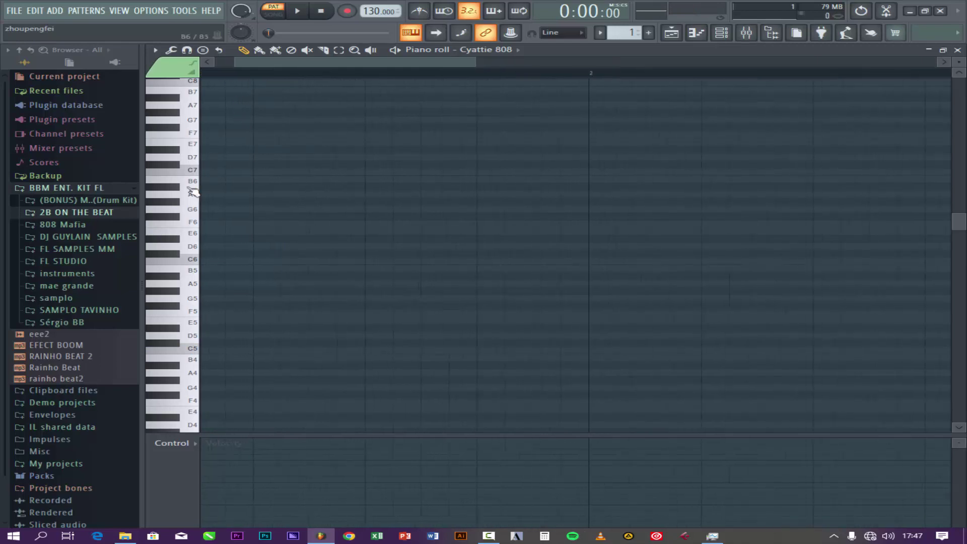
mouse_move(199, 234)
mouse_down()
mouse_move(192, 123)
mouse_move(195, 274)
mouse_move(196, 80)
mouse_move(192, 149)
mouse_move(203, 199)
mouse_move(185, 313)
mouse_move(200, 224)
mouse_up()
scroll(248, 225, down, 3)
click(201, 272)
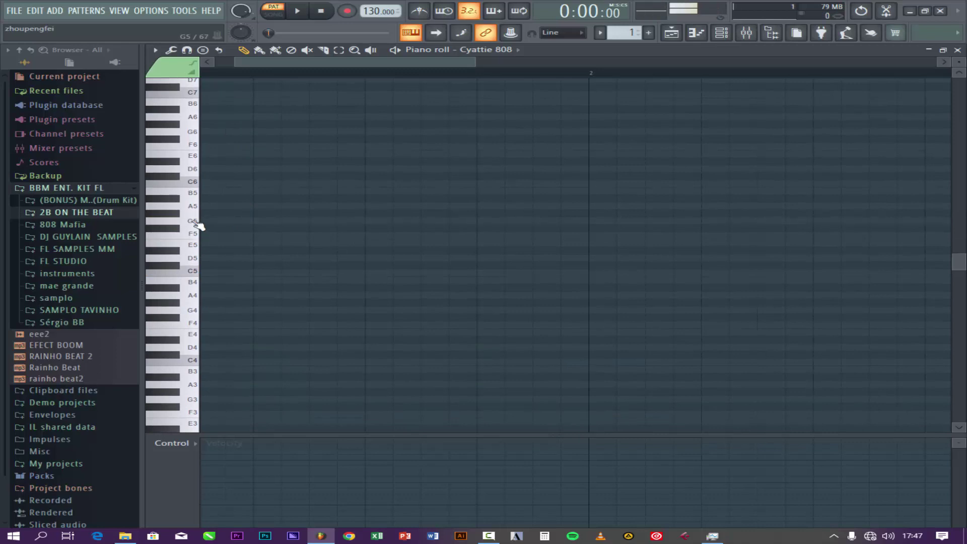
click(210, 274)
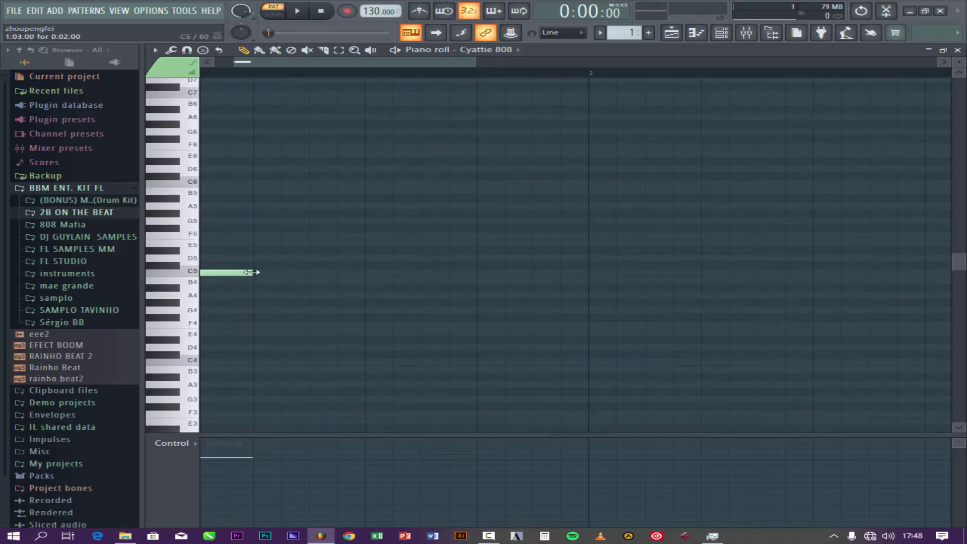
drag(250, 271, 307, 273)
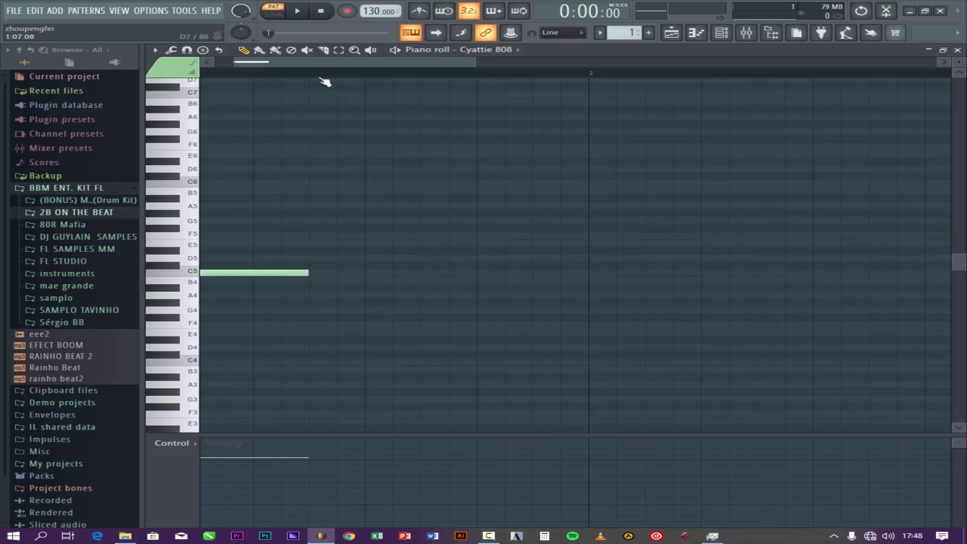
Move the C5 note to the start of bar 1, lengthen it to six steps and play the pattern.
scroll(327, 79, down, 1)
scroll(327, 79, down, 1)
scroll(222, 76, up, 1)
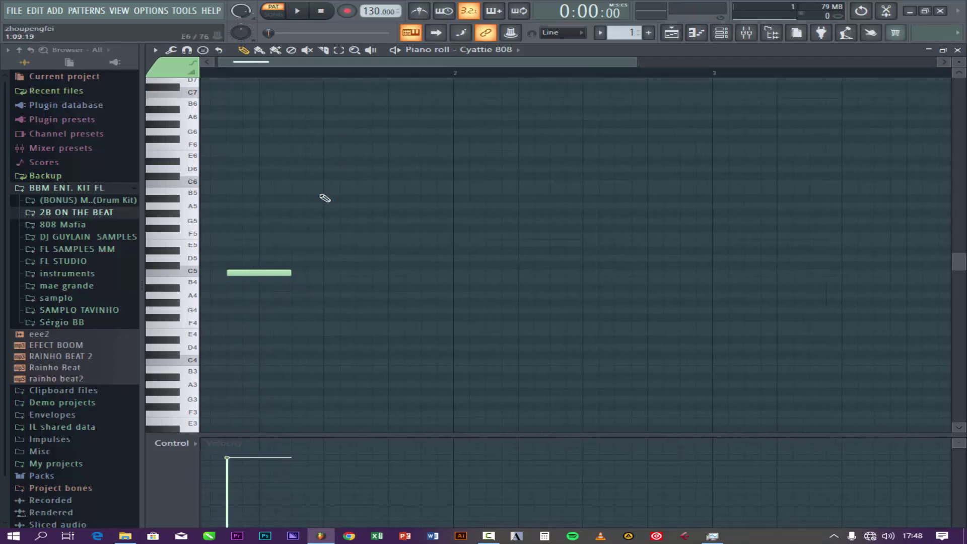
drag(275, 272, 248, 273)
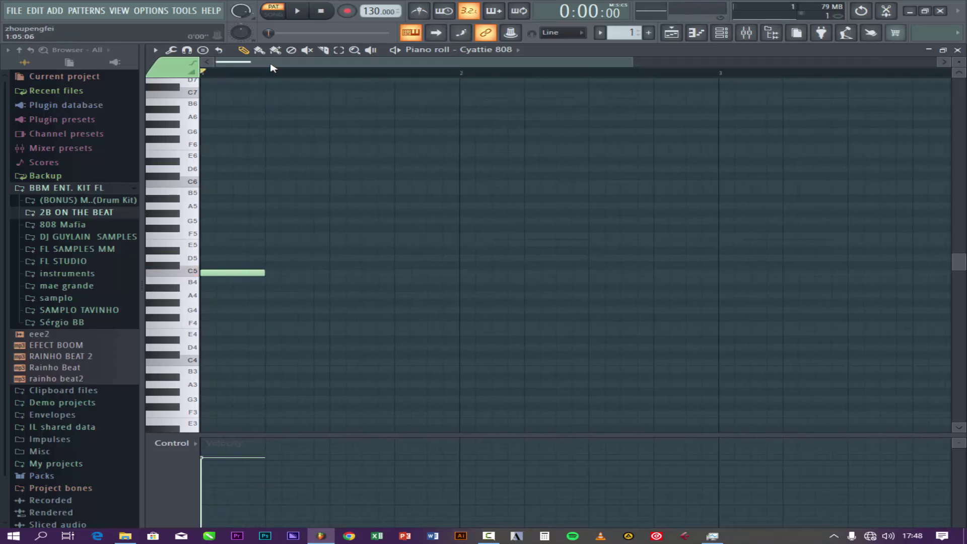
key(space)
key(space)
drag(264, 273, 302, 274)
key(space)
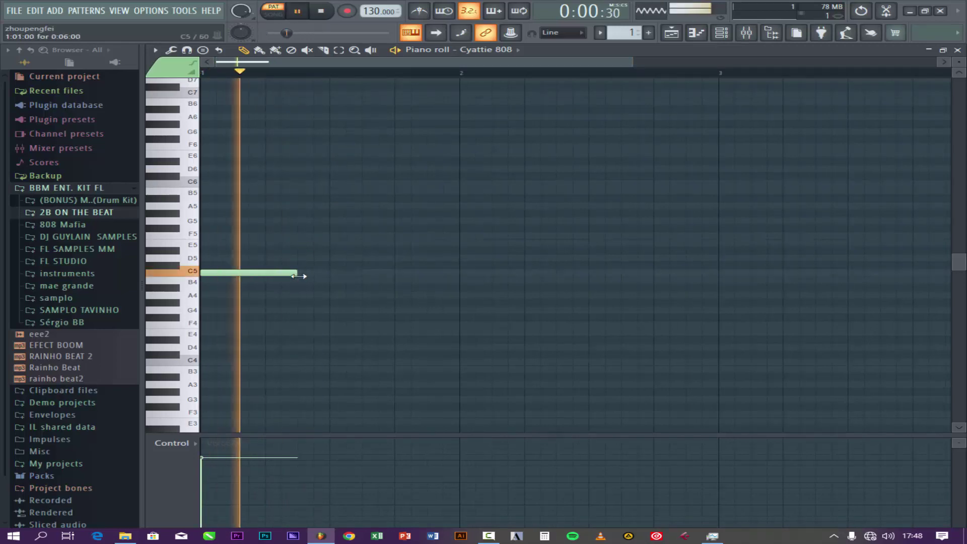
key(space)
Add an A5 note above the C5 note at the start of bar 1 and shorten it to two steps.
click(194, 206)
click(193, 221)
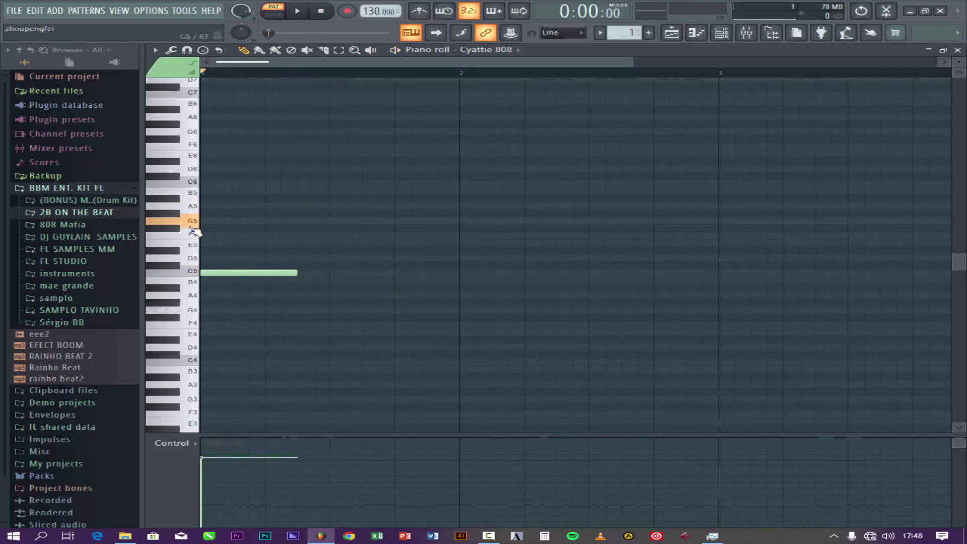
click(212, 208)
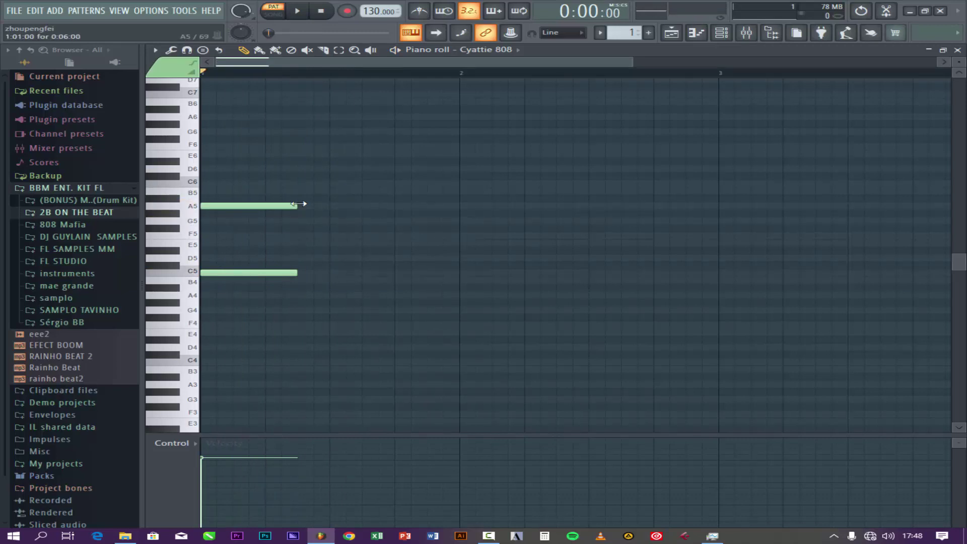
drag(302, 207, 212, 211)
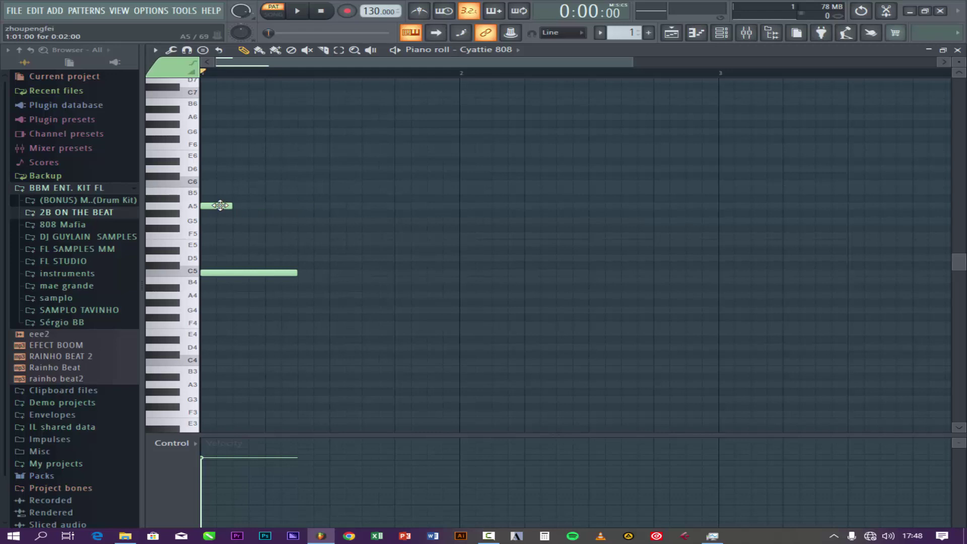
Turn on the slide option in the A5 note's properties, accept it and play the pattern.
double_click(222, 206)
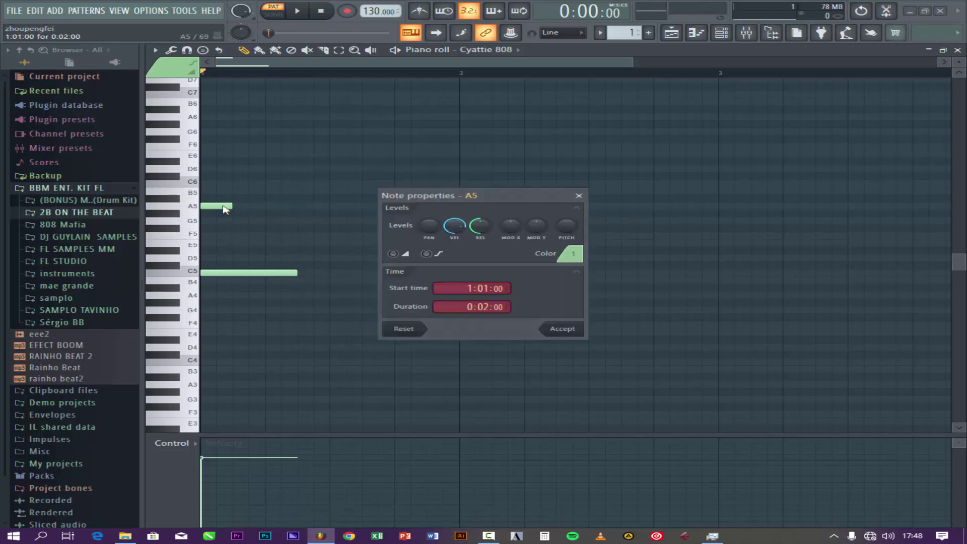
click(392, 254)
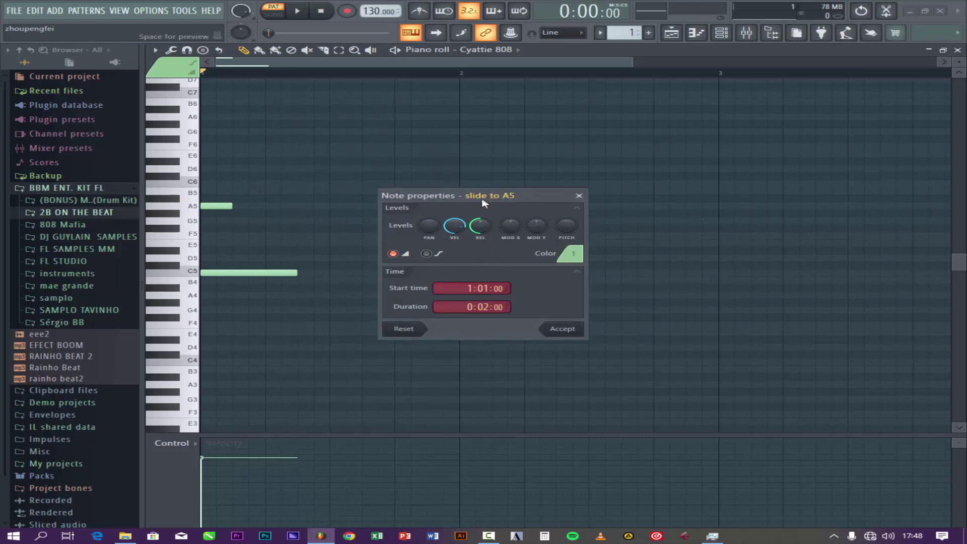
click(564, 328)
key(space)
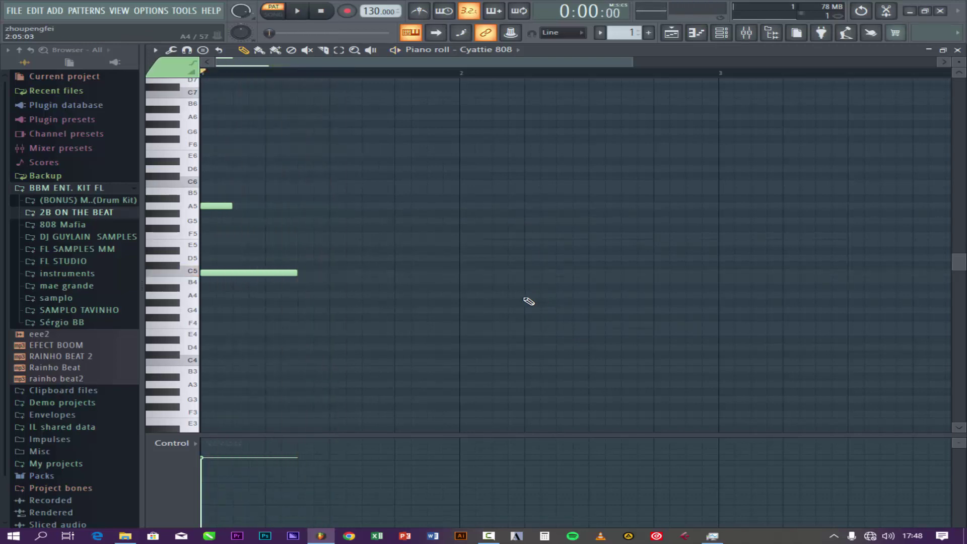
key(space)
Add a one-step E6 slide note at step 5 of bar 1 and play the pattern.
click(271, 155)
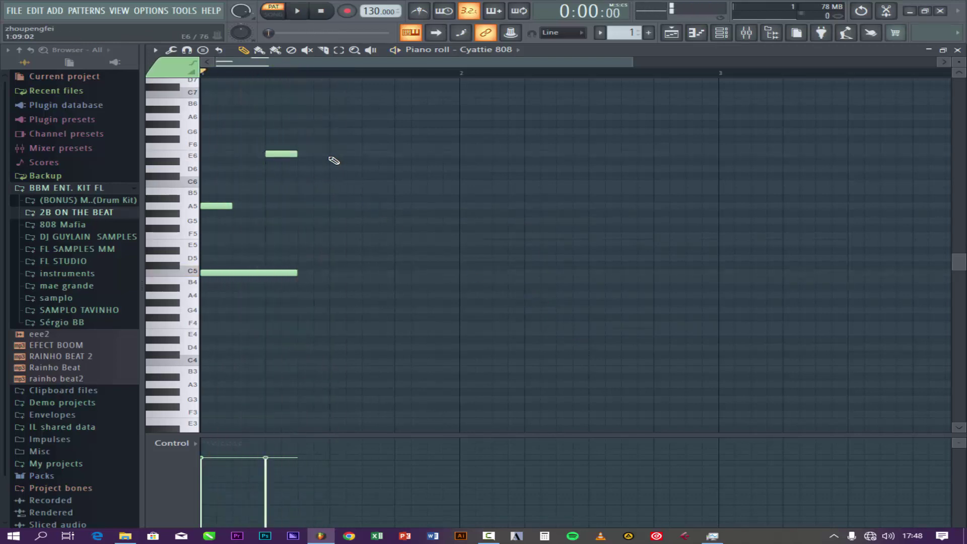
double_click(274, 153)
click(393, 253)
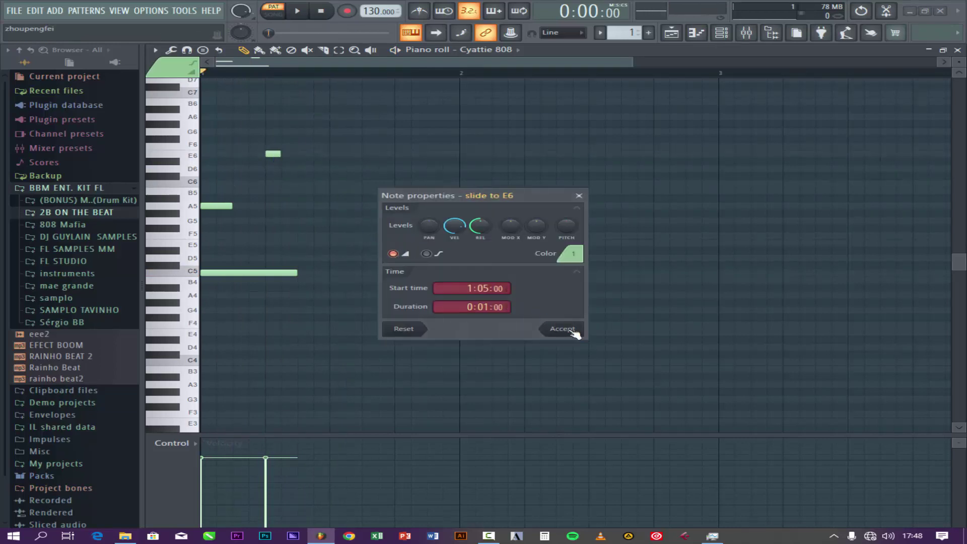
click(573, 333)
key(space)
key(space)
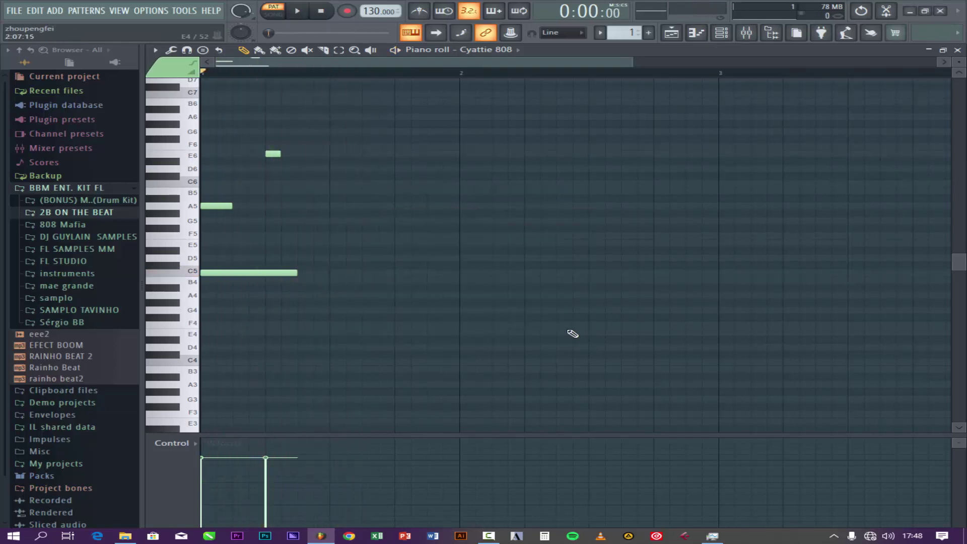
Play the pattern, then add an A5 note at step 11 of bar 1 and shorten it to four steps.
key(space)
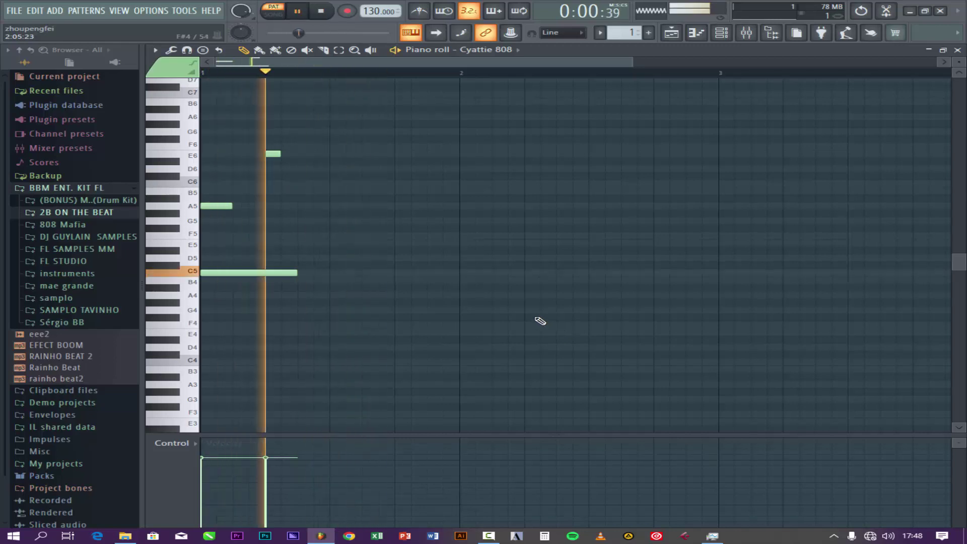
key(space)
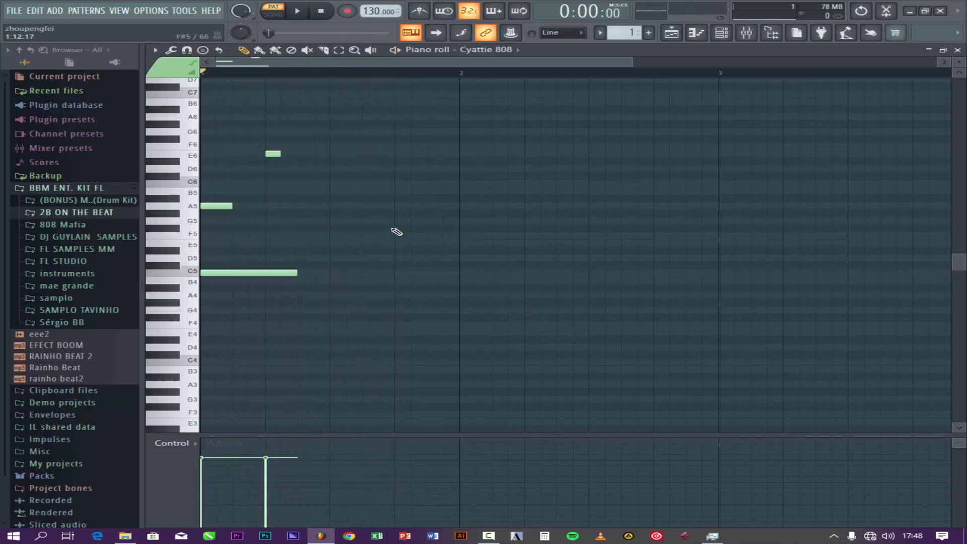
click(362, 205)
key(space)
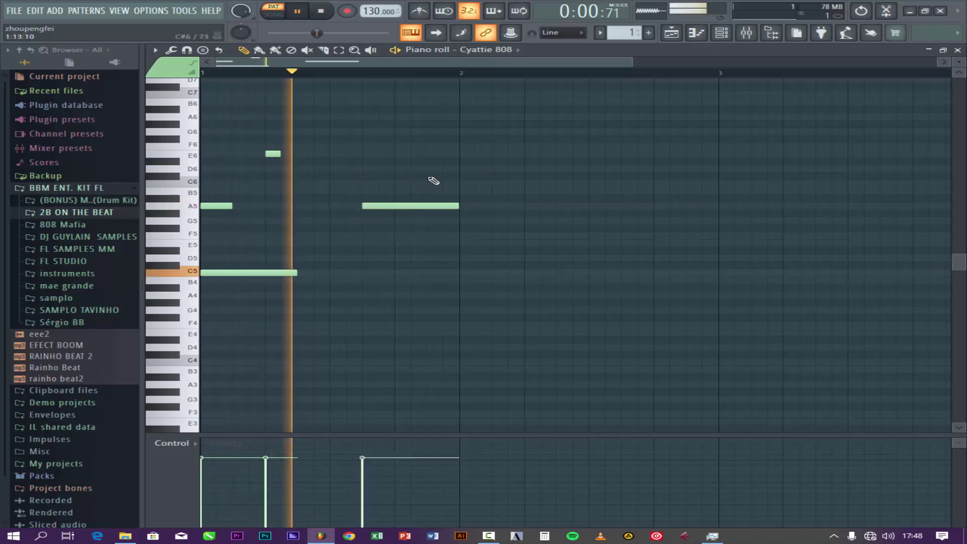
key(space)
drag(458, 207, 426, 210)
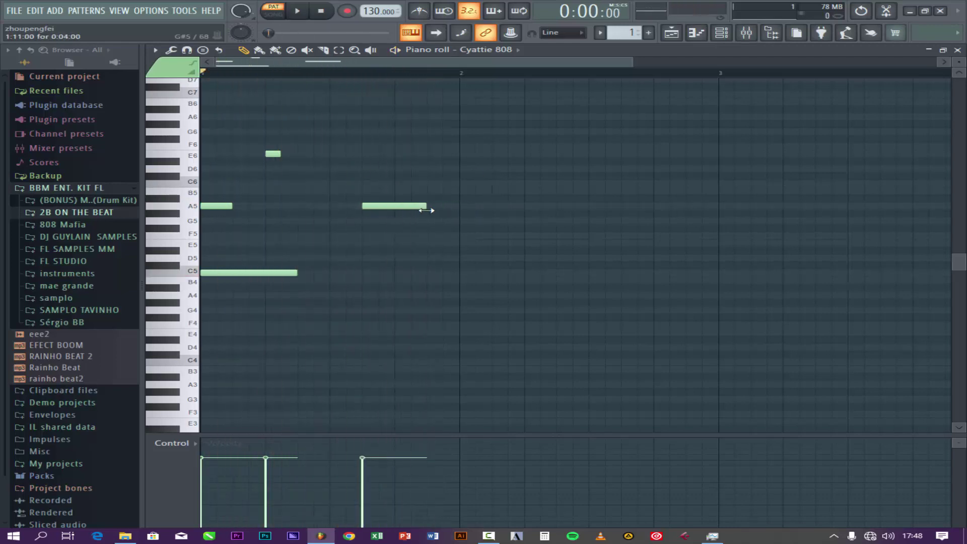
Add another A5 note at step 15 of bar 1, shorten it to two steps and play the pattern.
click(434, 207)
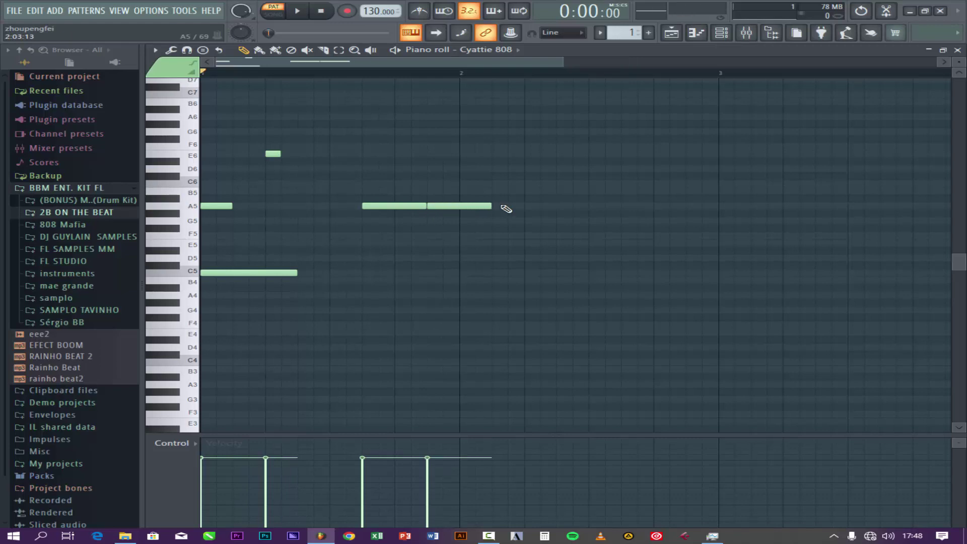
drag(498, 209, 466, 208)
key(space)
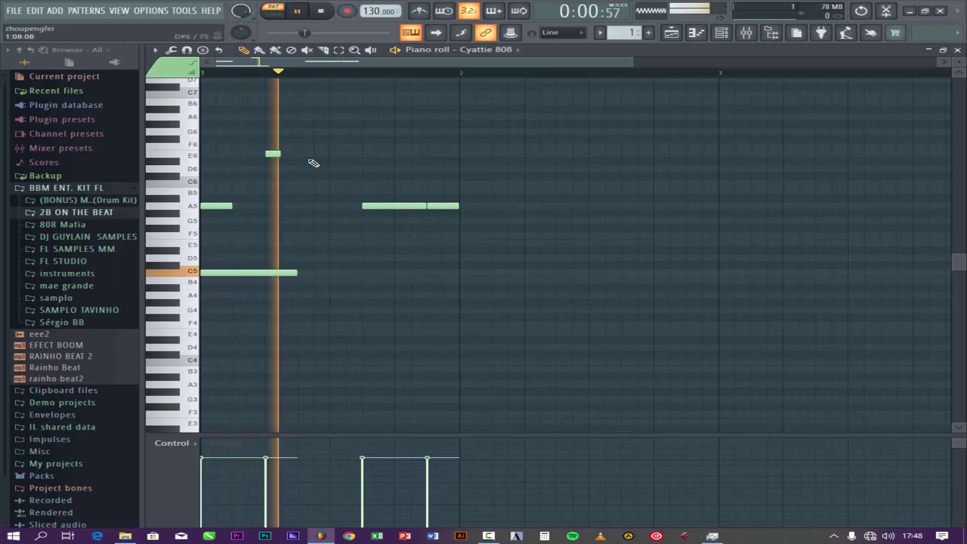
key(space)
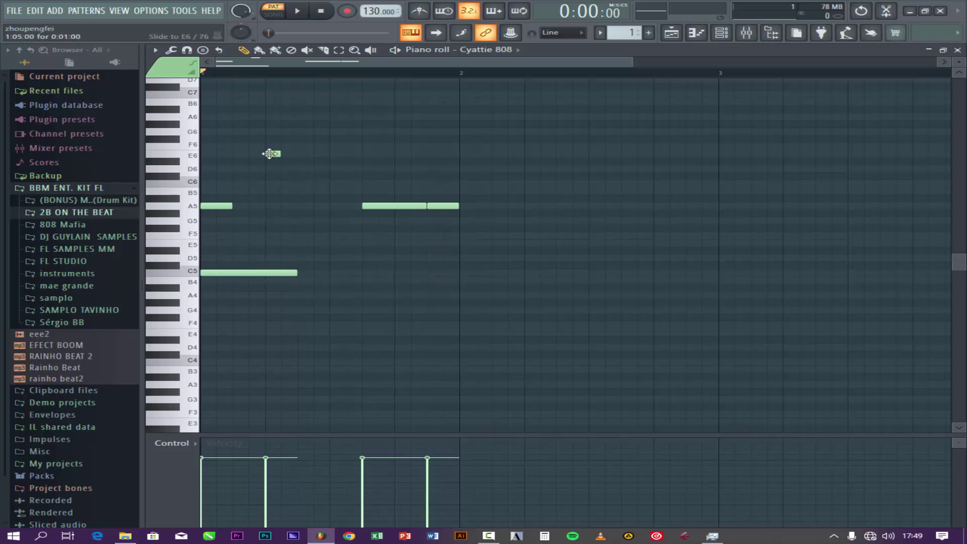
Add one-step slide notes on D7 at step 13 and A6 at step 15 of bar 1, check the D7 note's properties and play.
scroll(372, 145, up, 3)
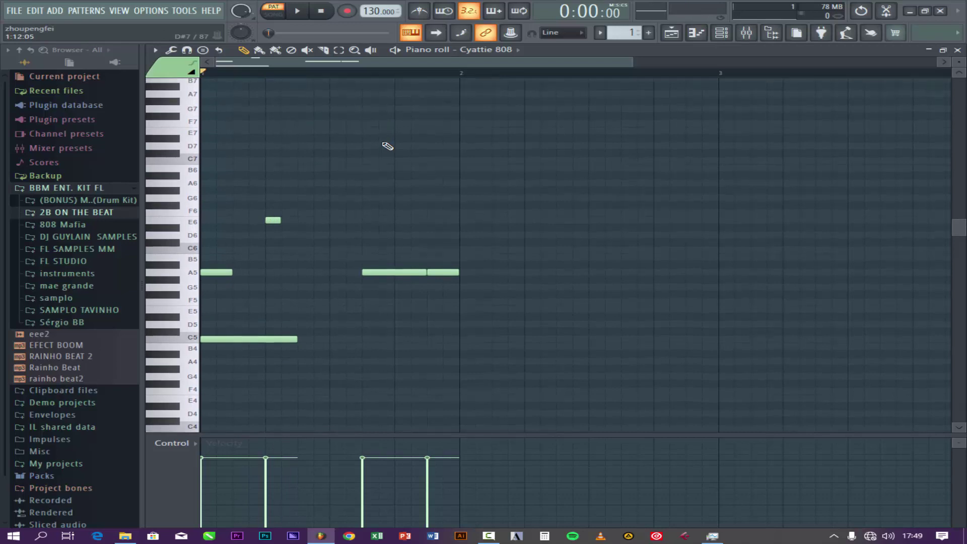
click(398, 147)
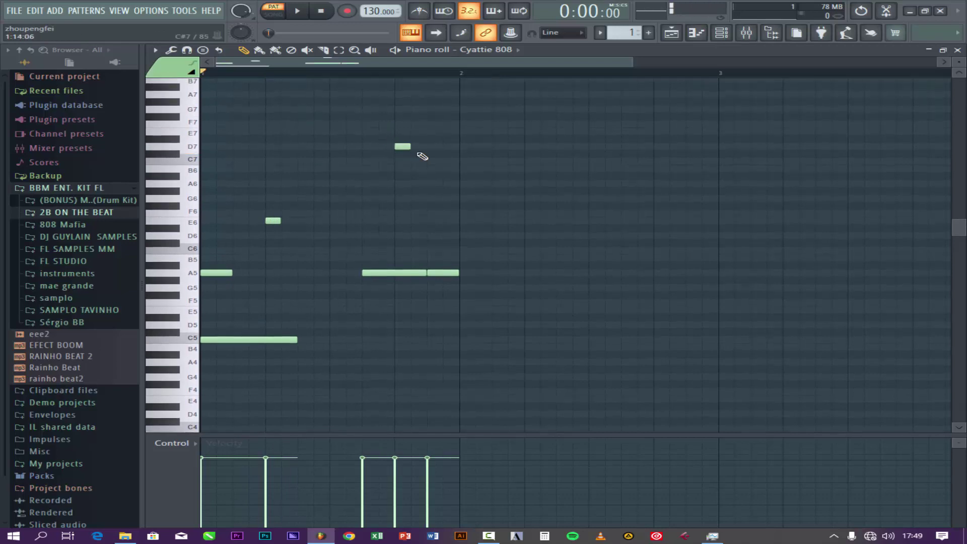
click(434, 183)
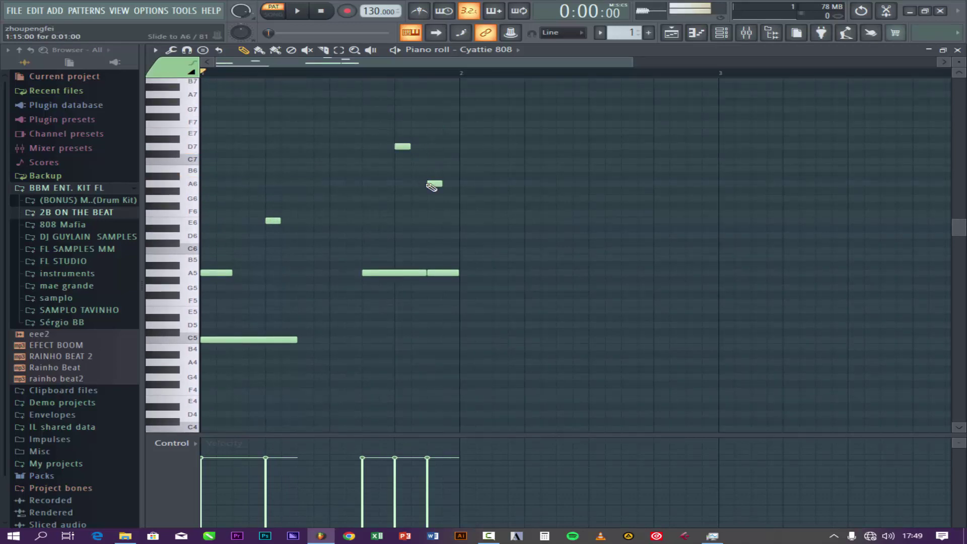
double_click(401, 146)
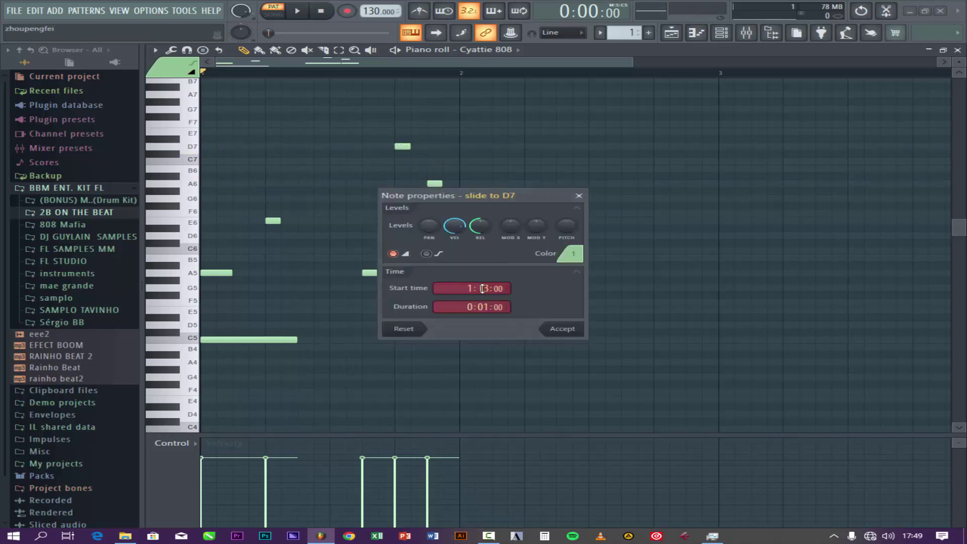
click(562, 330)
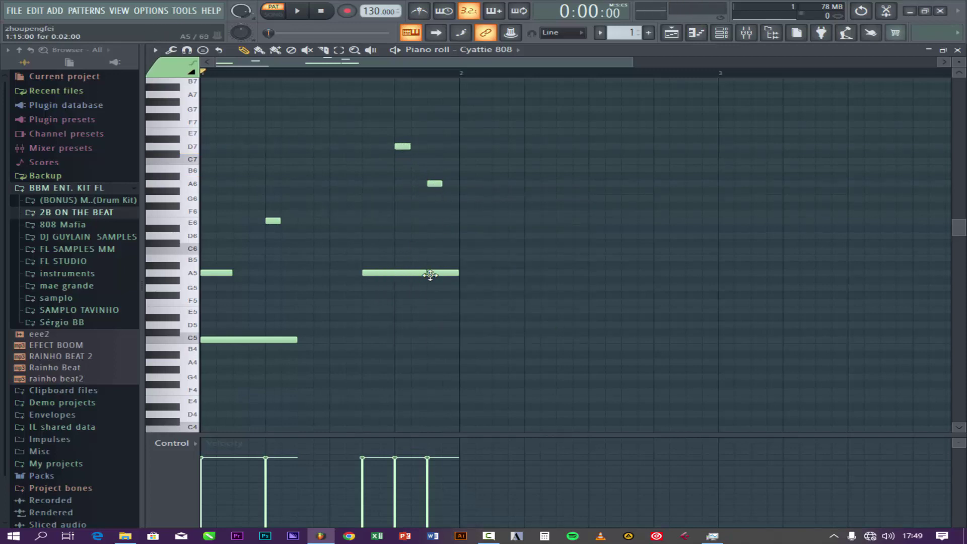
key(space)
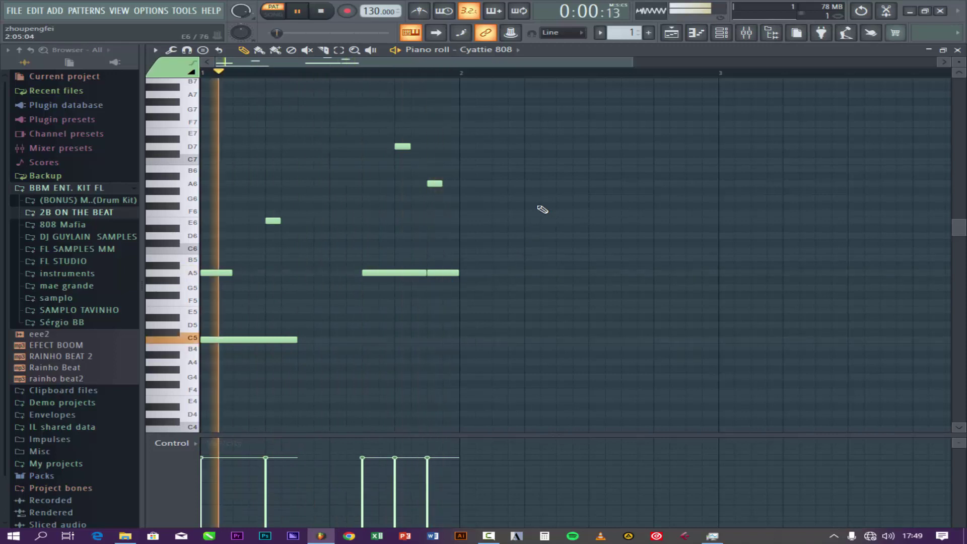
Copy the two A5 notes and their slide notes to step 11 of bar 2, transposed up to E6, and play the pattern.
drag(593, 108, 648, 222)
key(space)
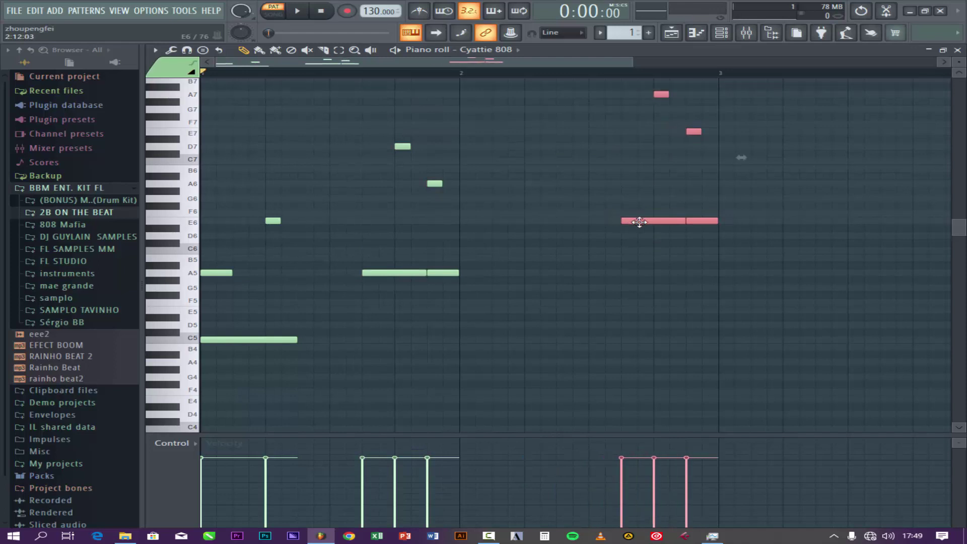
key(space)
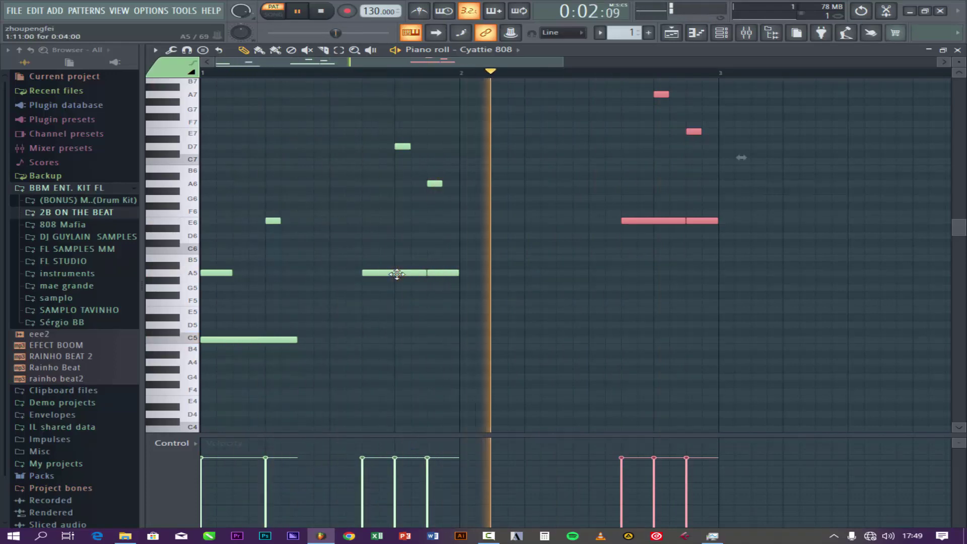
click(528, 296)
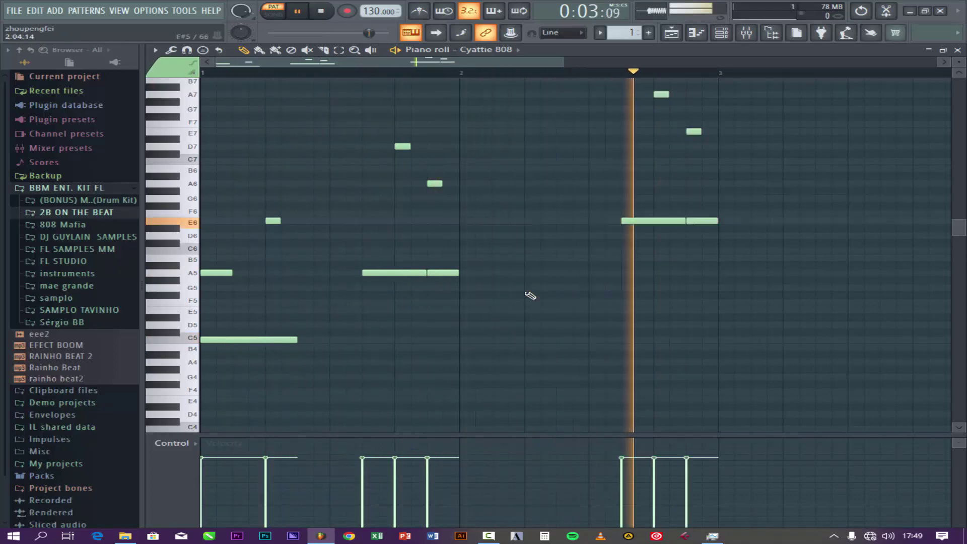
Add a six-step E5 note at the start of bar 2 and a one-step G6 slide note at step 5 of that bar.
click(471, 312)
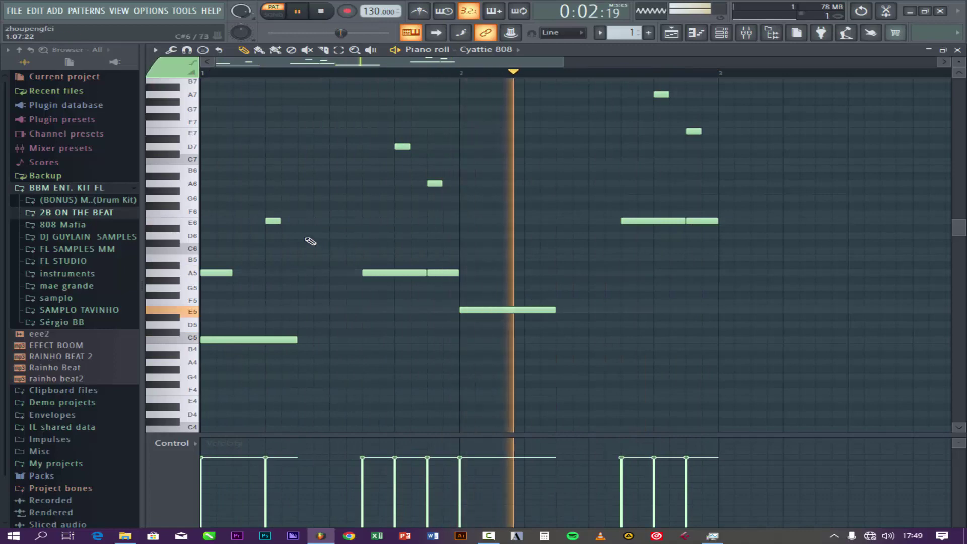
click(546, 198)
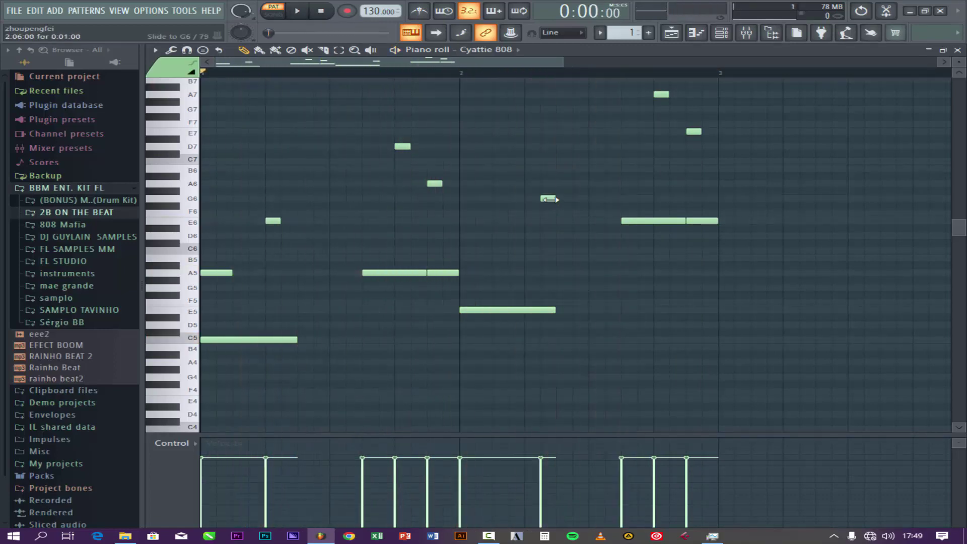
drag(549, 198, 533, 198)
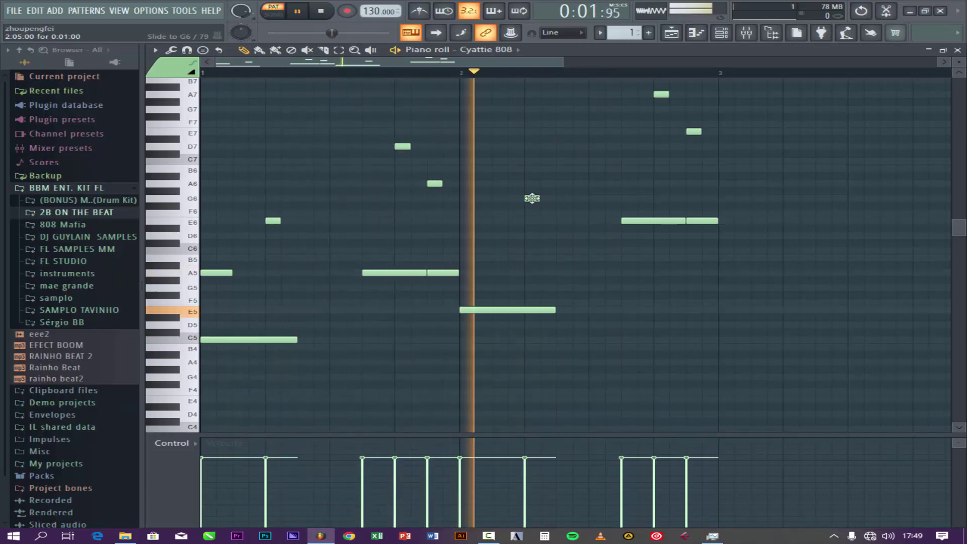
double_click(531, 199)
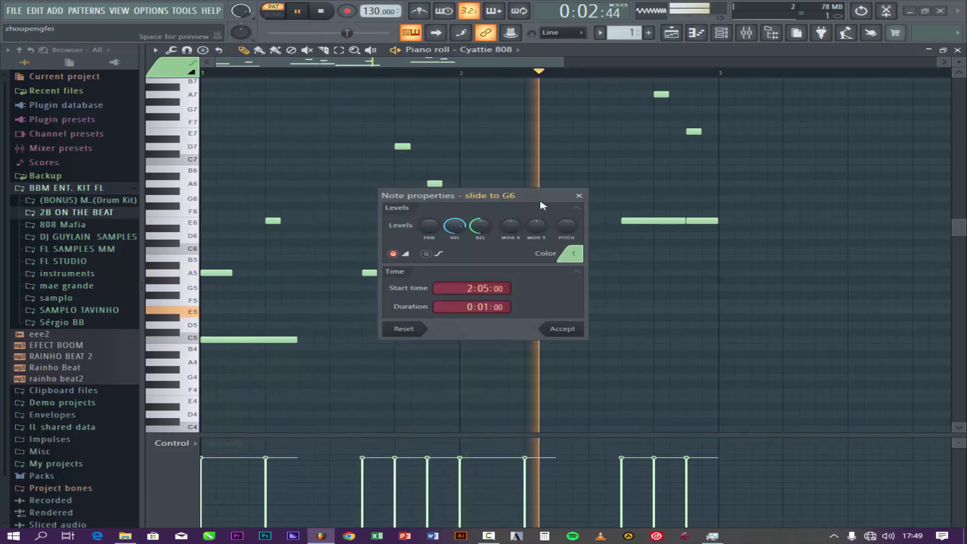
click(563, 328)
drag(540, 199, 546, 203)
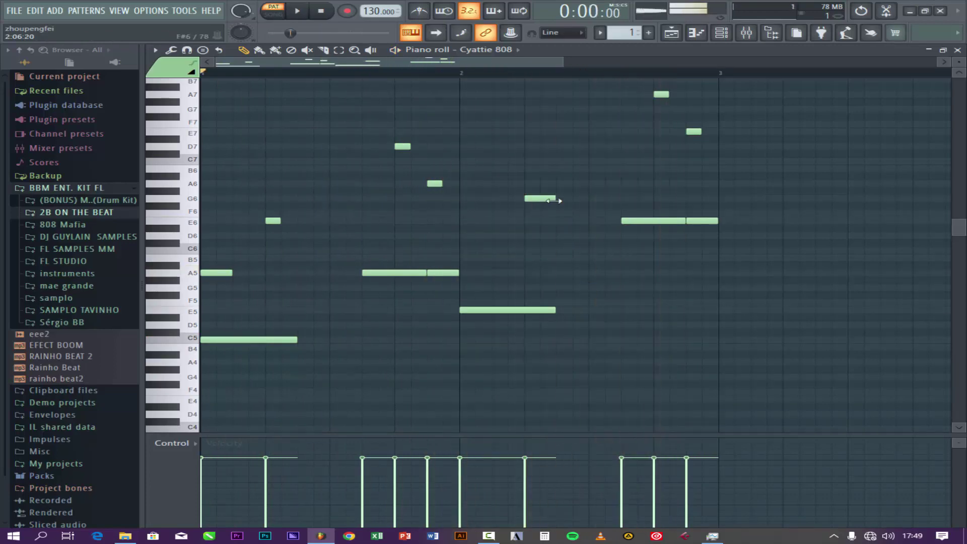
drag(545, 199, 535, 201)
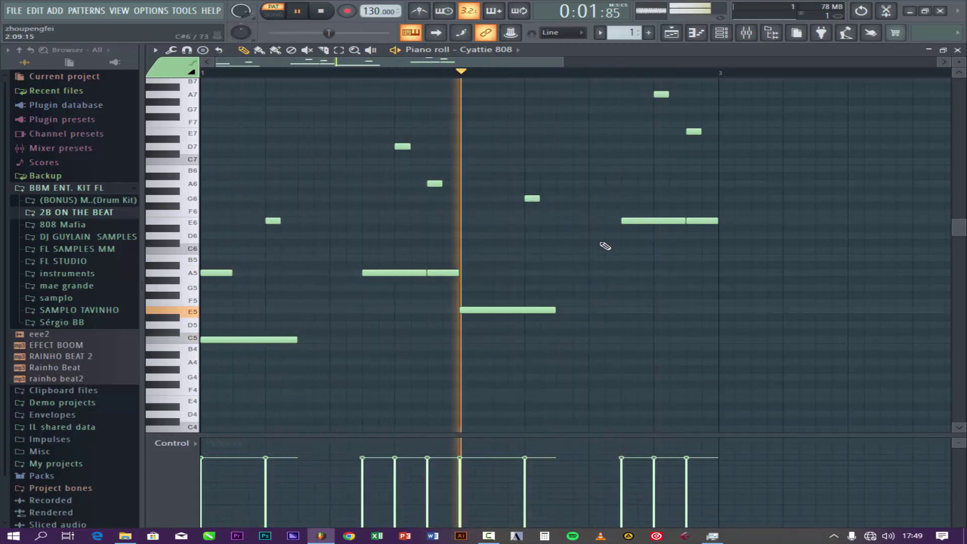
Replace the E5 note in bar 2 with a two-step and a six-step E5 note, add a one-step E7 slide note at step 3 and play.
key(space)
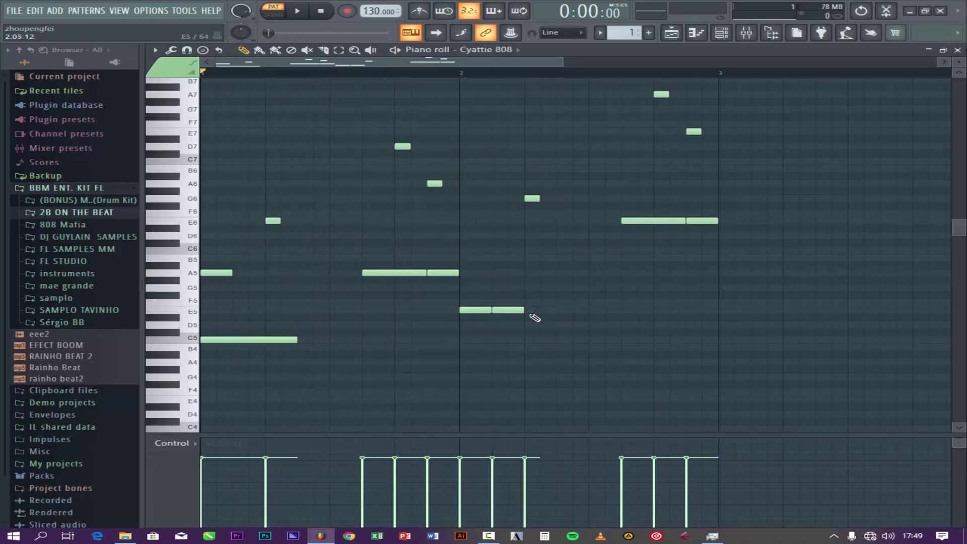
click(497, 133)
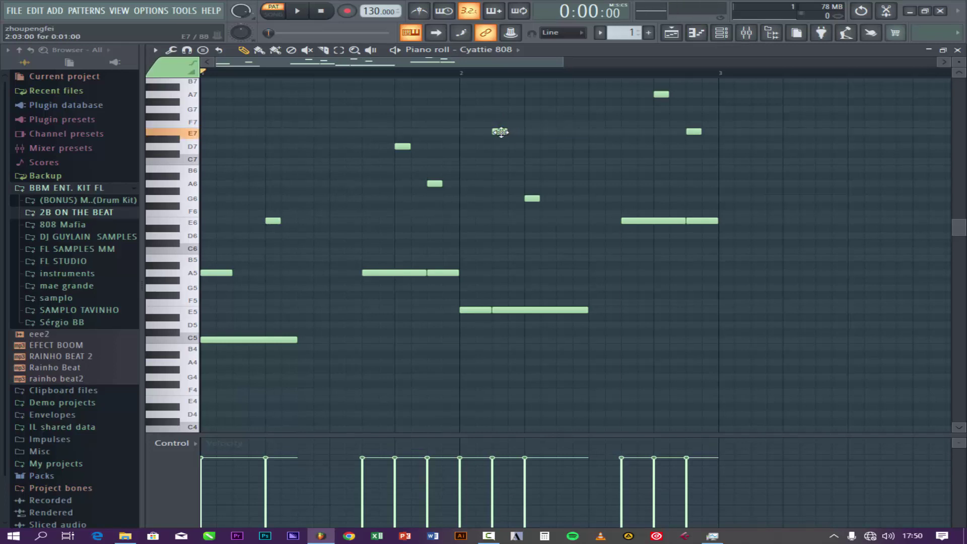
double_click(499, 132)
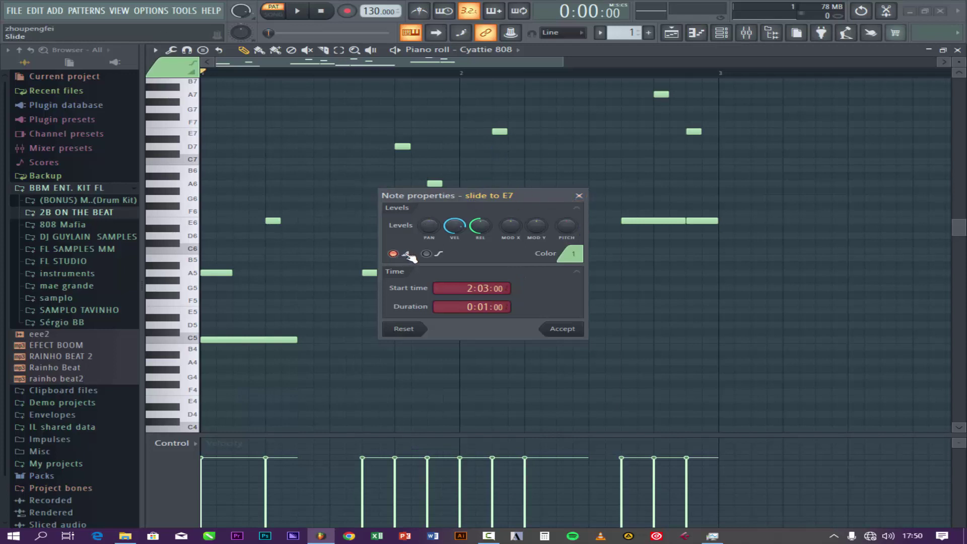
click(564, 330)
key(space)
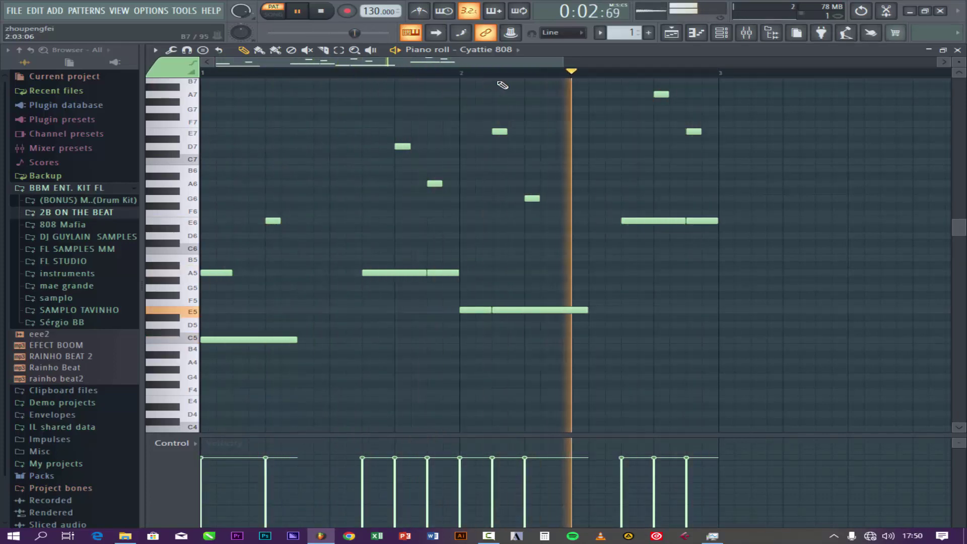
key(space)
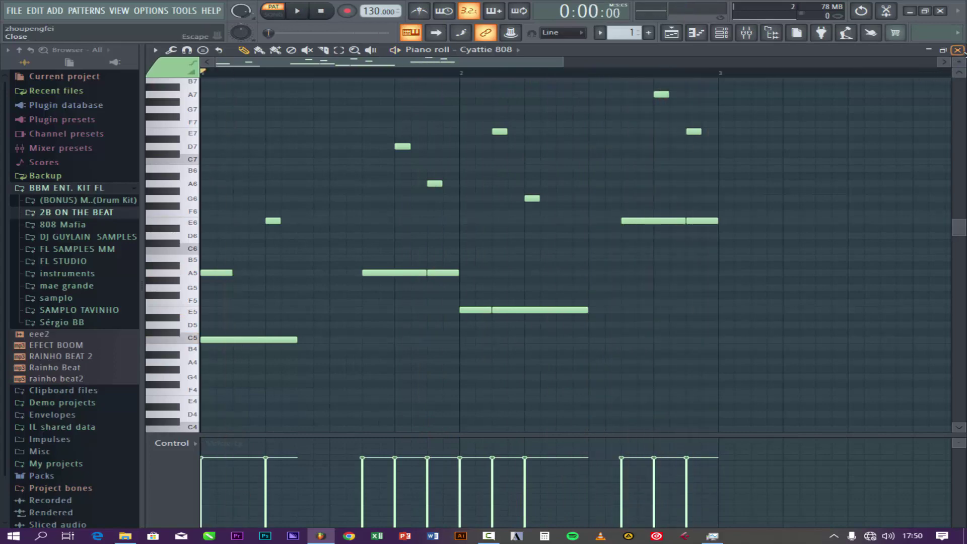
Close the piano roll and replace the 808 Kick channel's sample with 1k Kick from the 2B ON THE BEAT kit's kick folder.
click(957, 50)
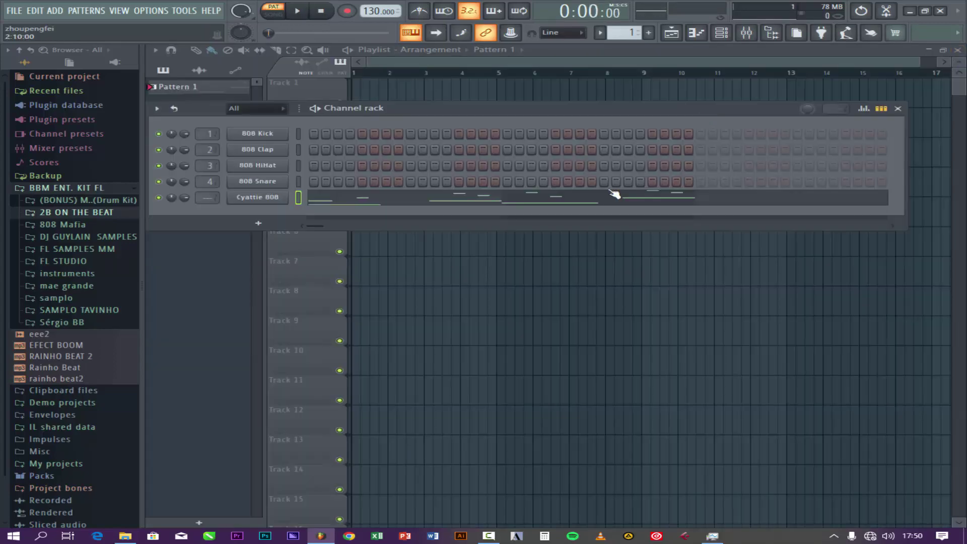
click(81, 213)
click(84, 235)
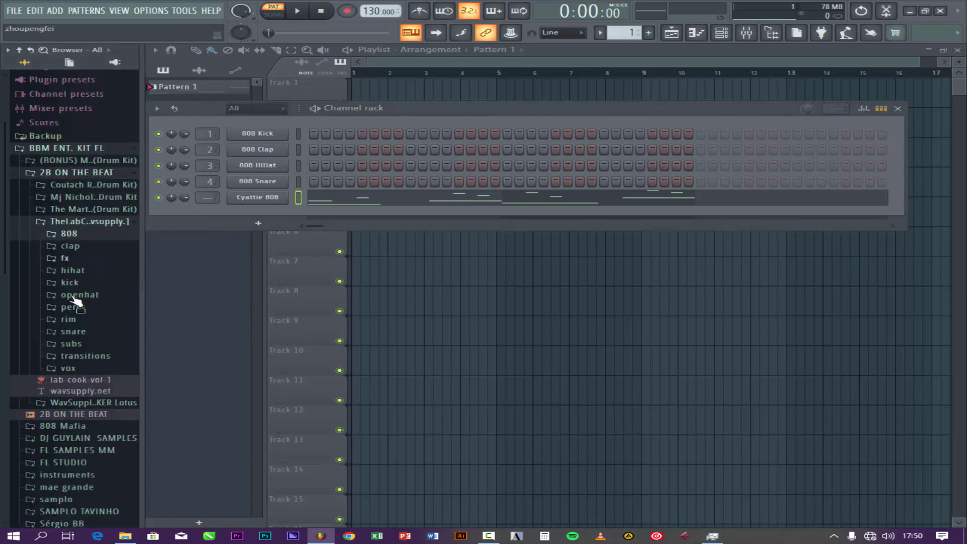
click(70, 283)
drag(81, 294, 258, 134)
click(66, 285)
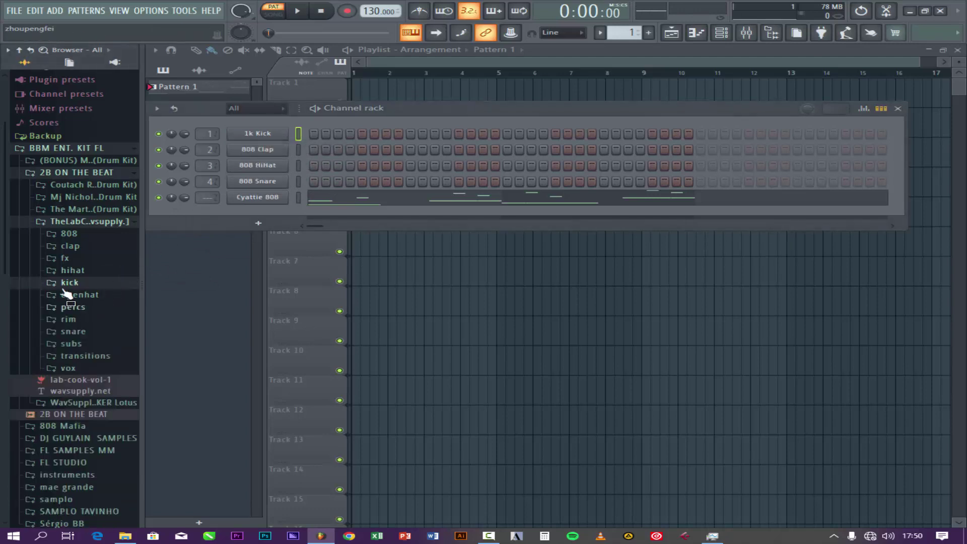
Preview the kit's snares, add Mira Snare as a new channel with hits on steps 9 and 25, and place a kick on step 1.
click(80, 333)
click(88, 377)
click(108, 354)
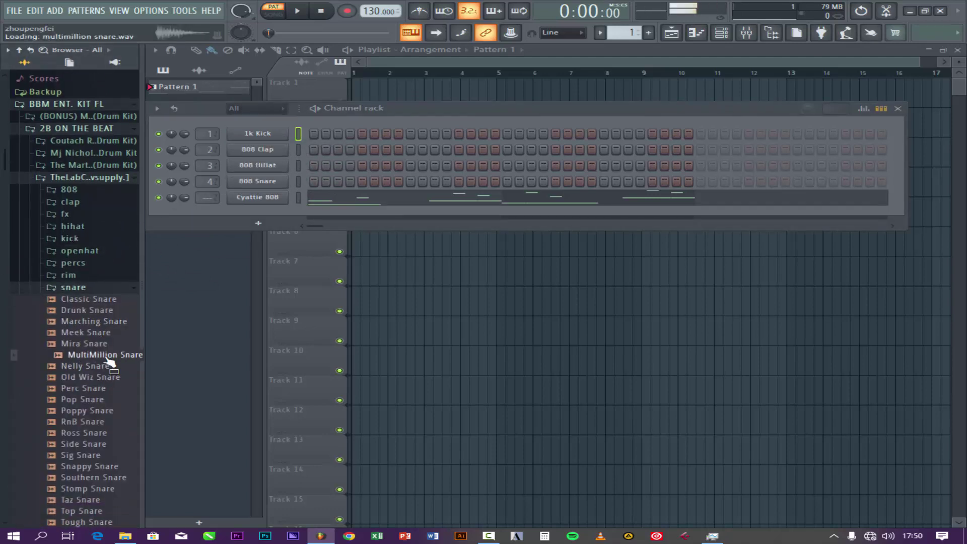
click(108, 344)
drag(100, 352, 332, 145)
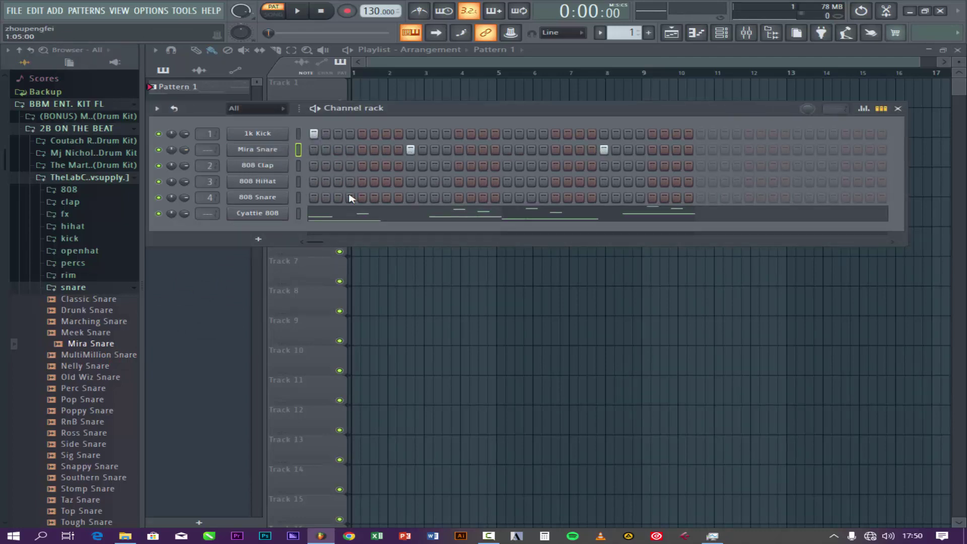
Check the Mira Snare sampler settings, close them and add 1k Kick hits on steps 13, 17 and 29 while the pattern plays.
click(276, 157)
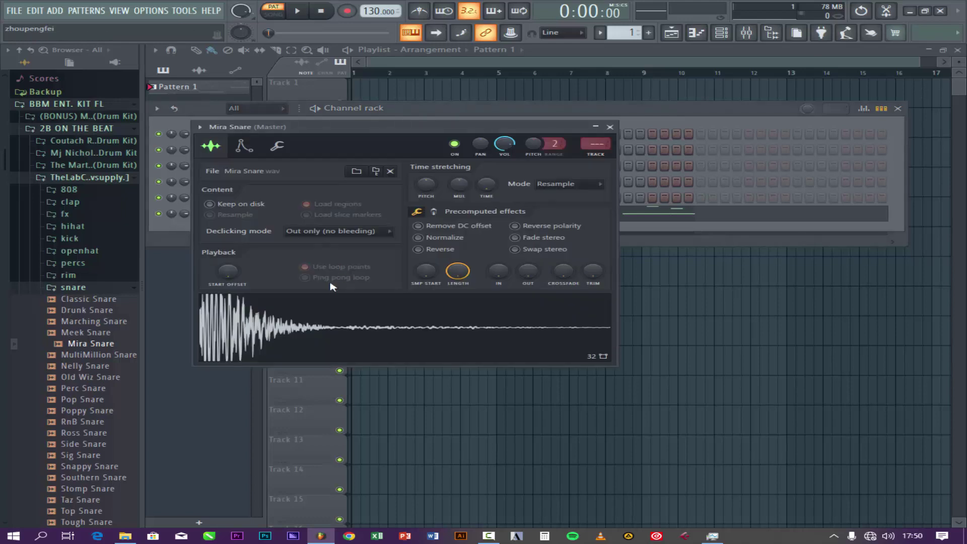
click(610, 127)
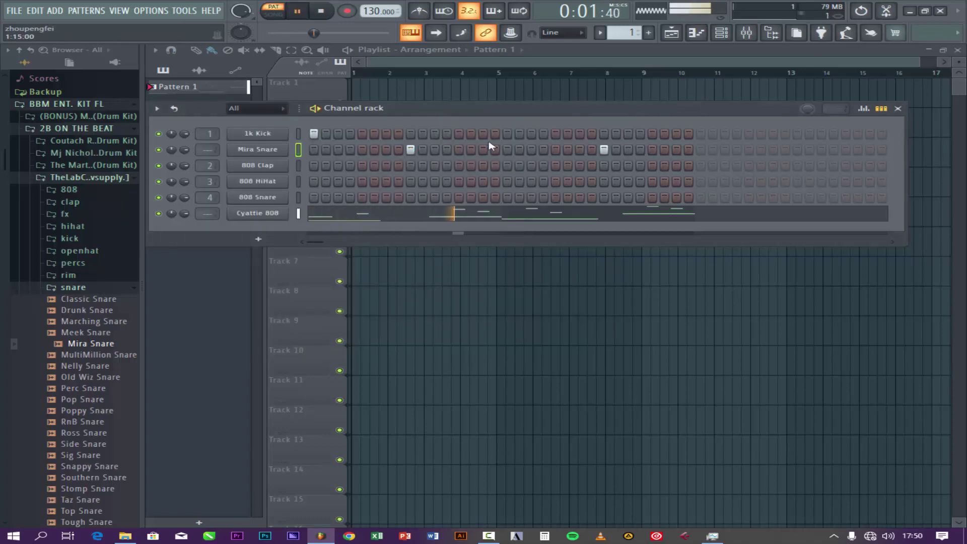
click(506, 134)
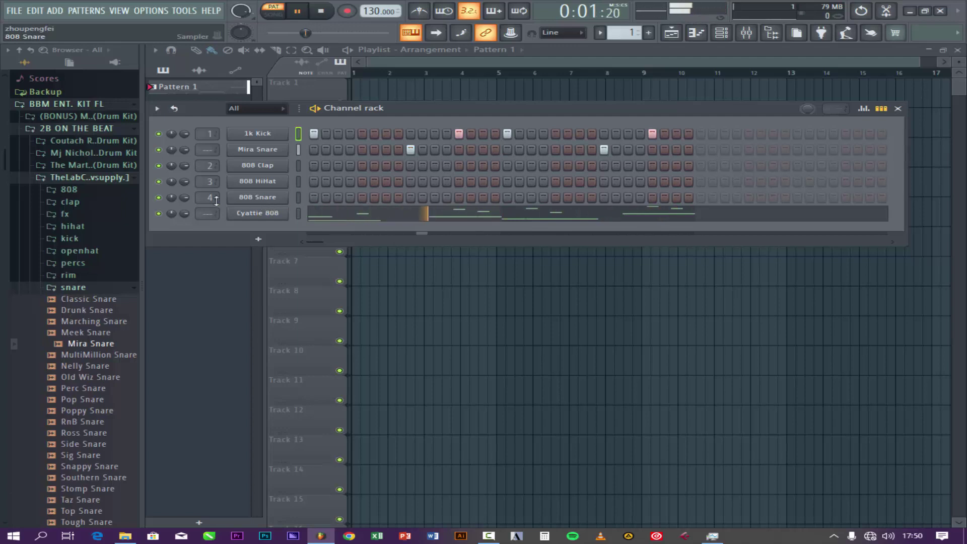
Collapse the kit's snare folder and fill the 808 HiHat channel with a hit on every 2 steps.
click(105, 288)
right_click(272, 186)
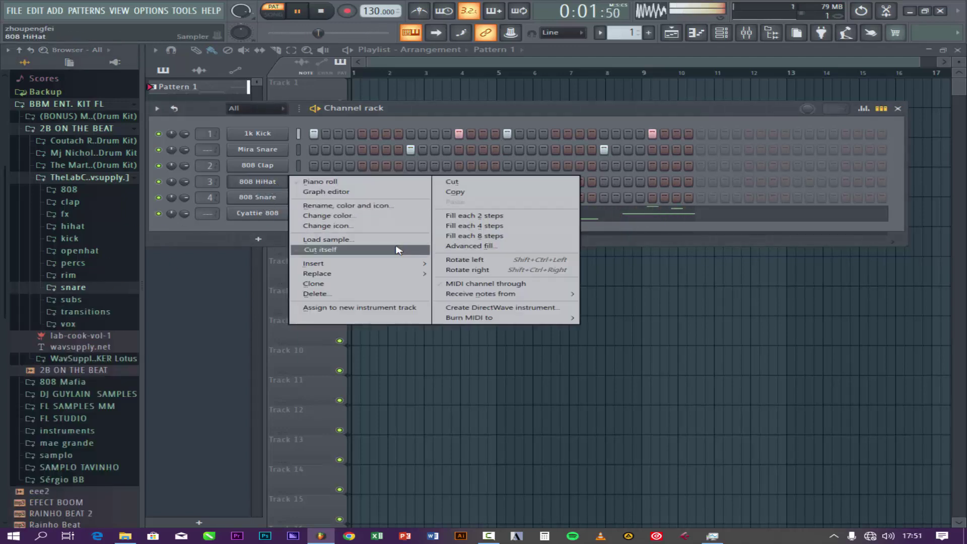
click(491, 217)
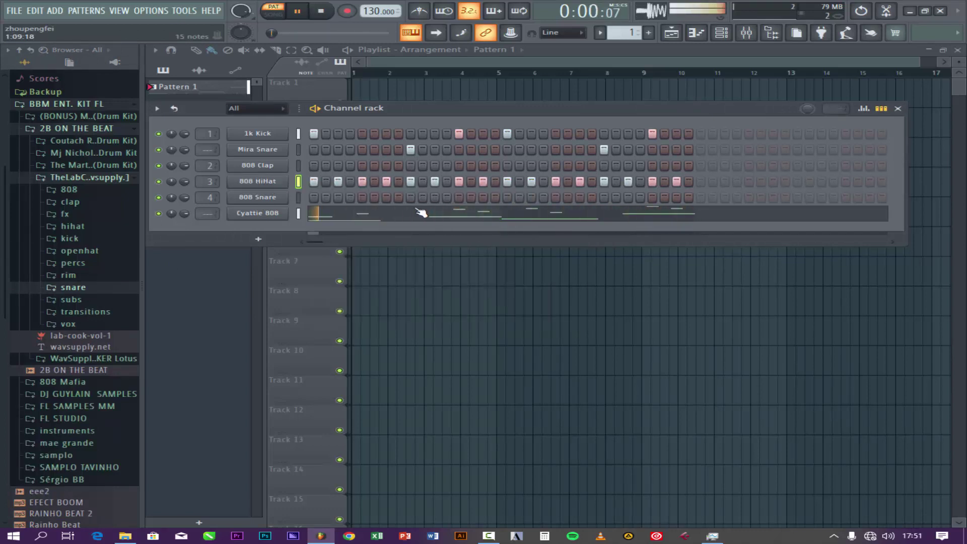
Open the 808 HiHat piano roll, set snap to 1/6 step and add three closely spaced C5 notes after step 7 of bar 1.
right_click(268, 187)
click(346, 189)
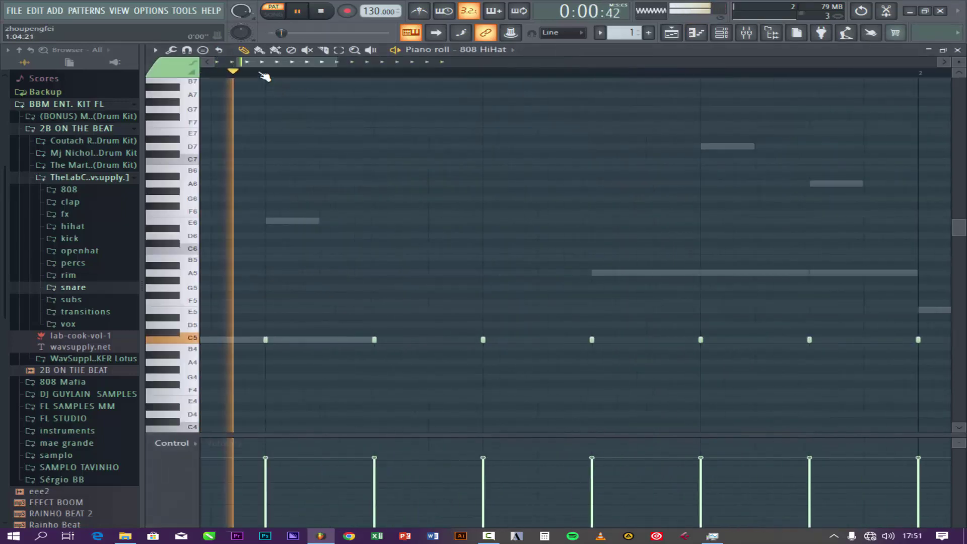
click(574, 33)
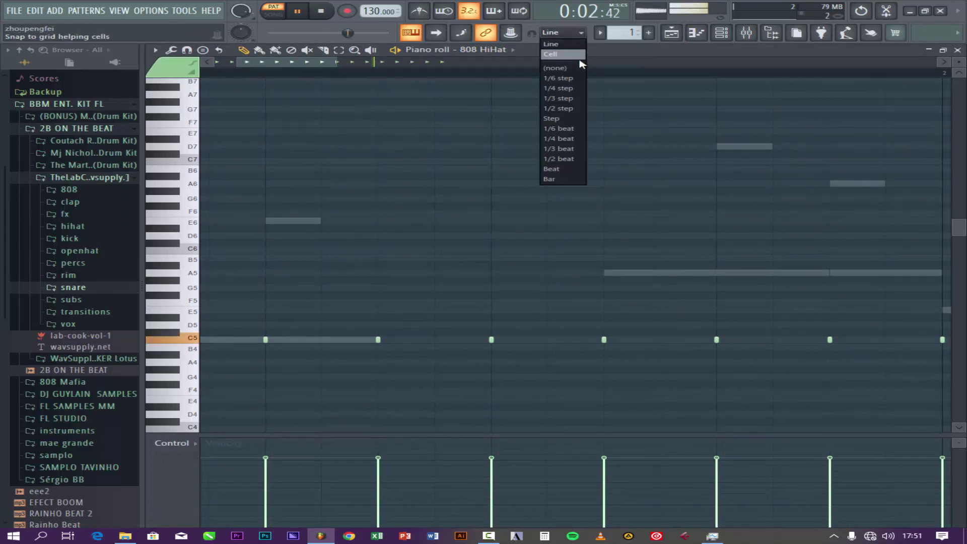
click(558, 78)
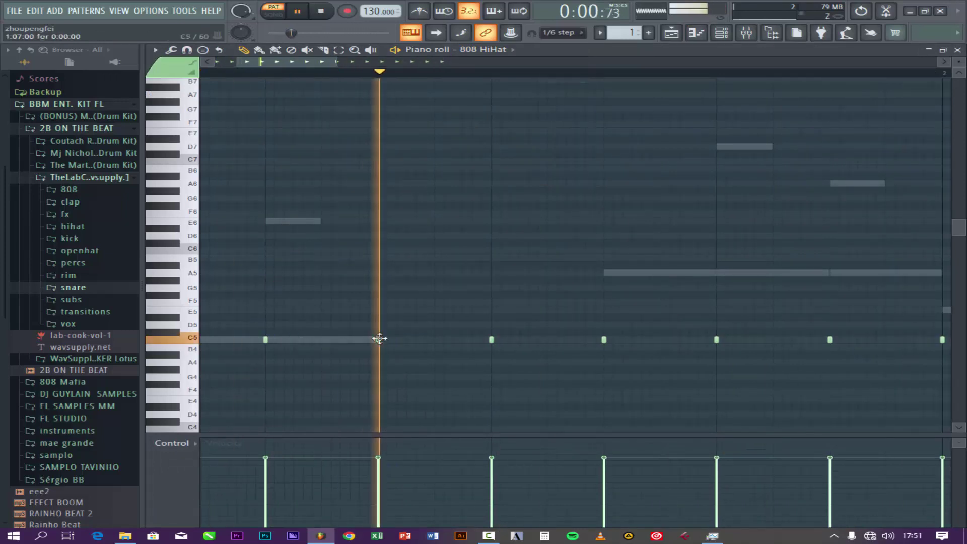
click(405, 341)
click(417, 340)
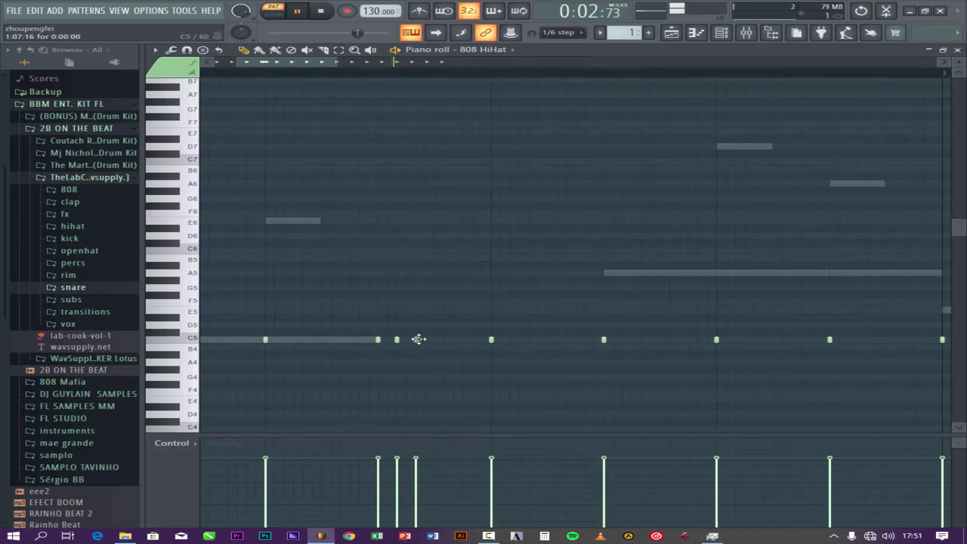
click(436, 340)
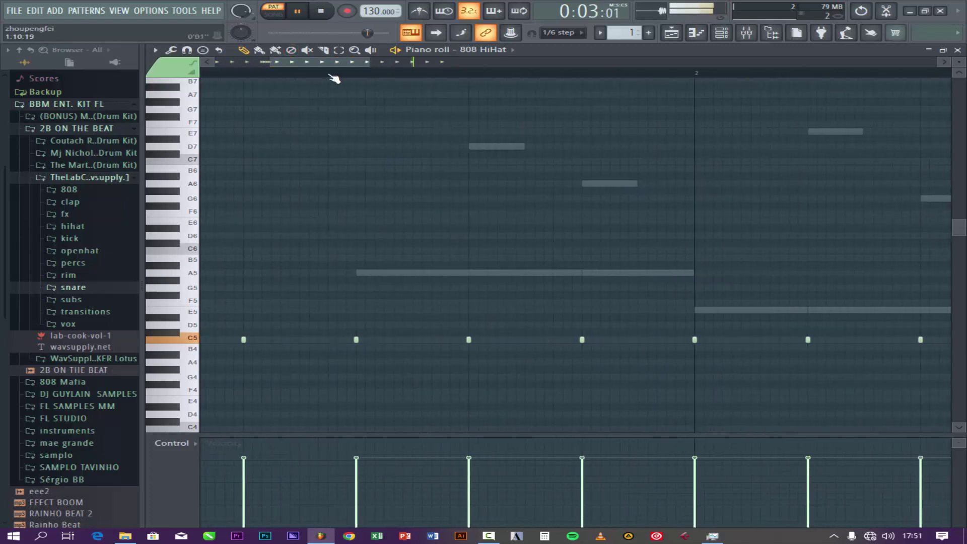
Add a hi-hat roll after step 7 of bar 2 with short notes on B4, C5, A4 and F4.
drag(338, 66, 445, 75)
click(421, 341)
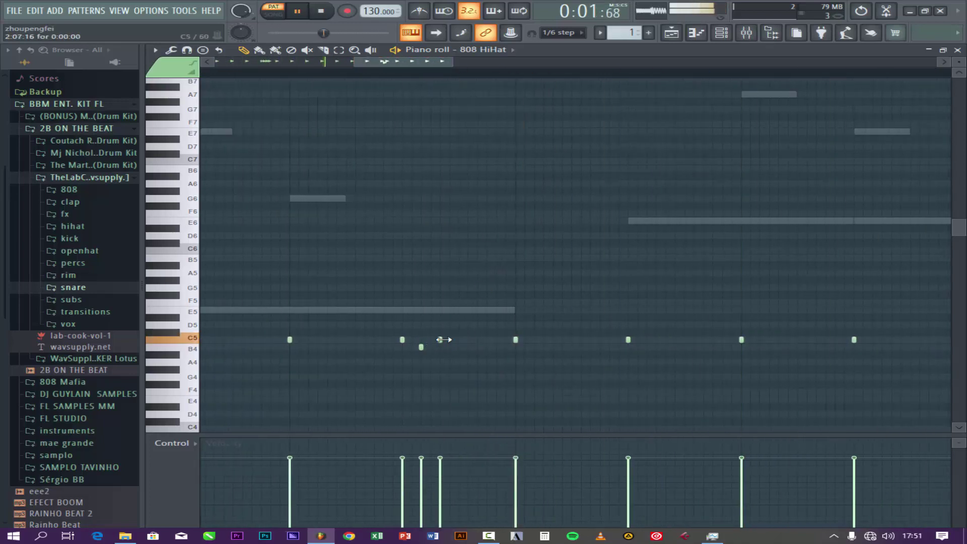
click(459, 361)
click(486, 391)
key(space)
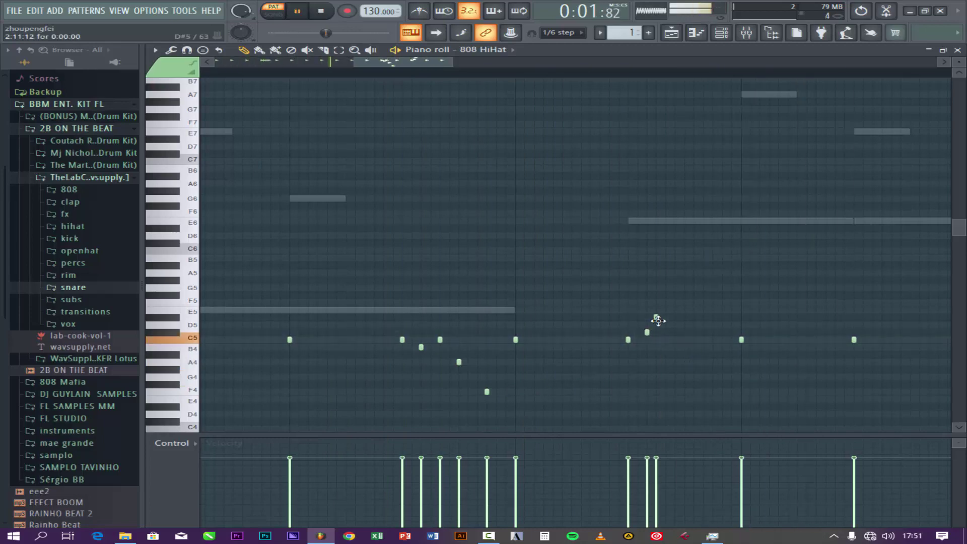
Build a hi-hat roll after step 11 of bar 2 with short notes on C#5, D#5, F#4, D4 and C4.
drag(650, 320, 670, 323)
key(space)
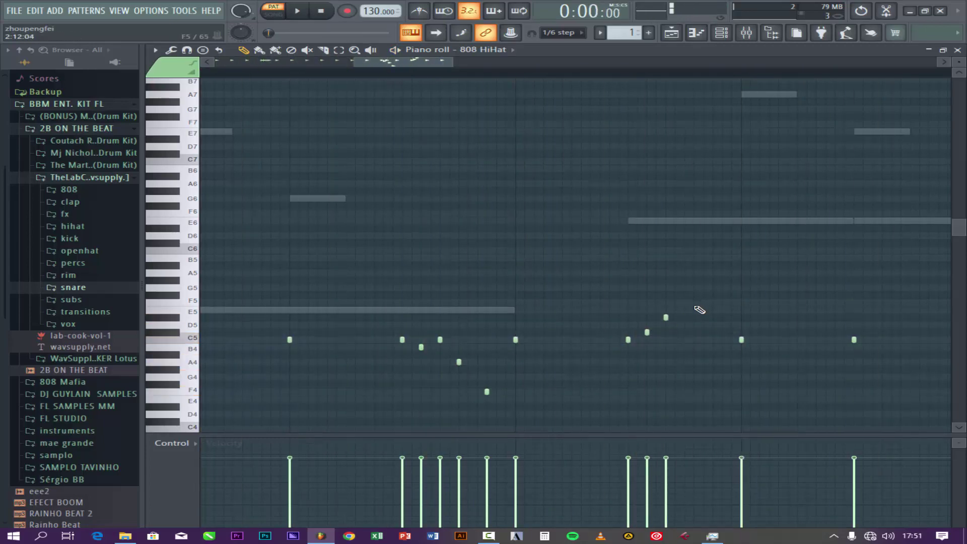
key(space)
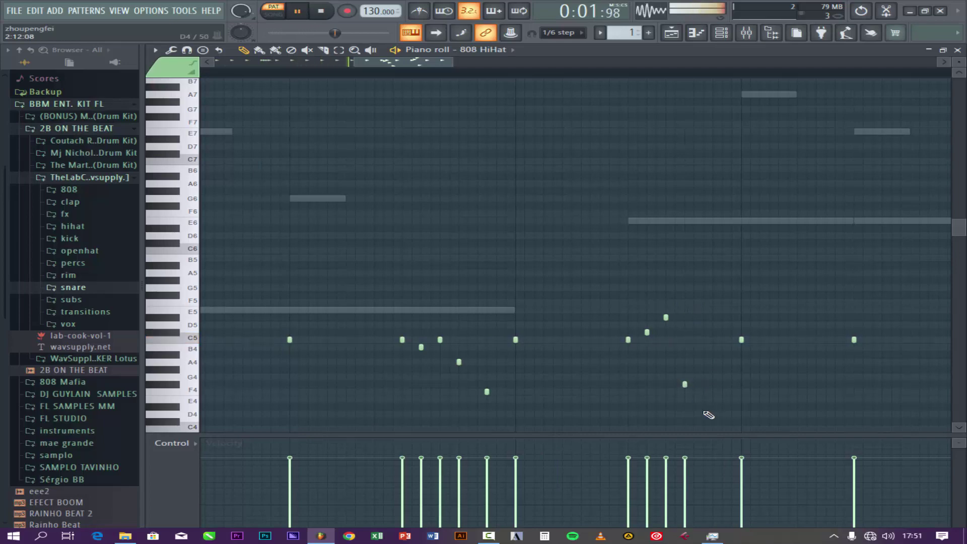
click(704, 413)
click(723, 429)
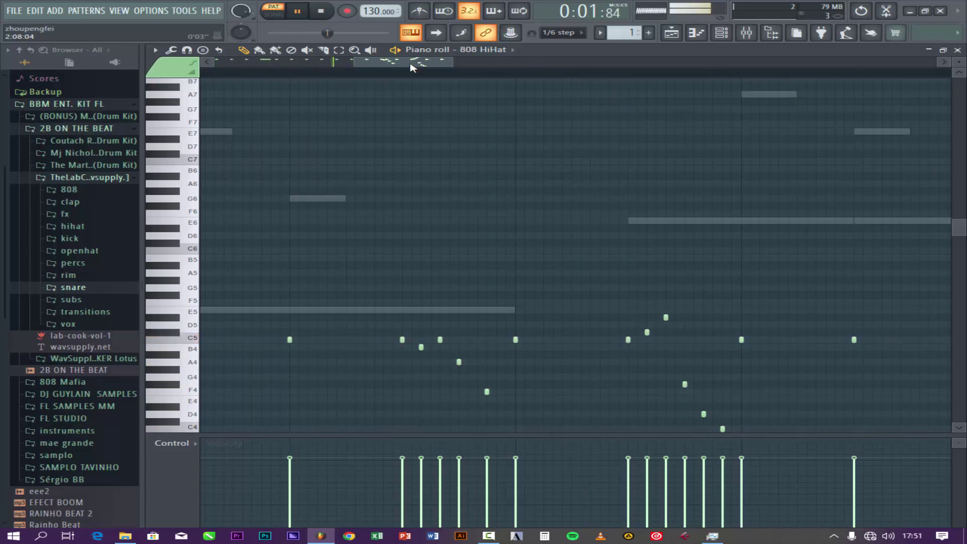
Add a short low F2 hi-hat note on step 3 of bars 1 and 2 and close the piano roll.
drag(412, 67, 264, 67)
scroll(408, 287, down, 5)
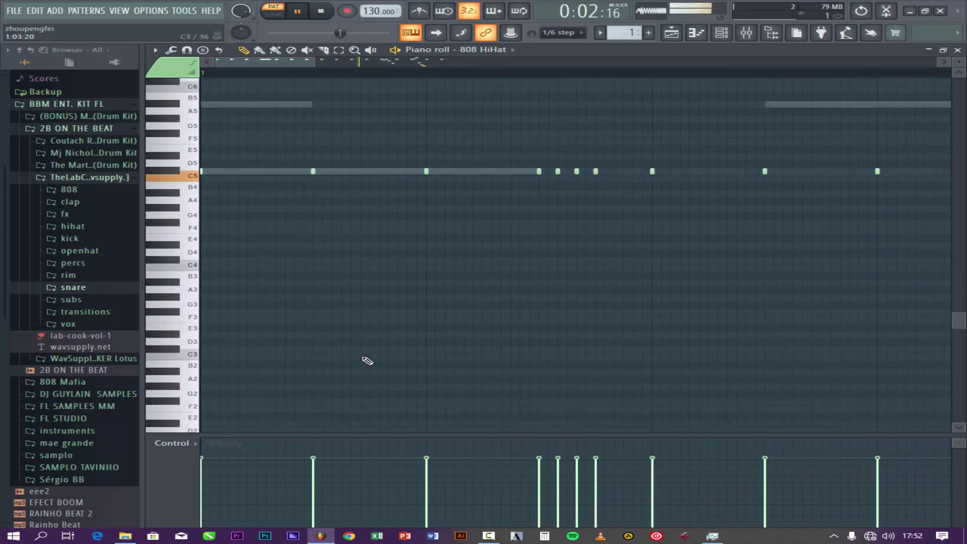
scroll(367, 361, down, 1)
click(312, 391)
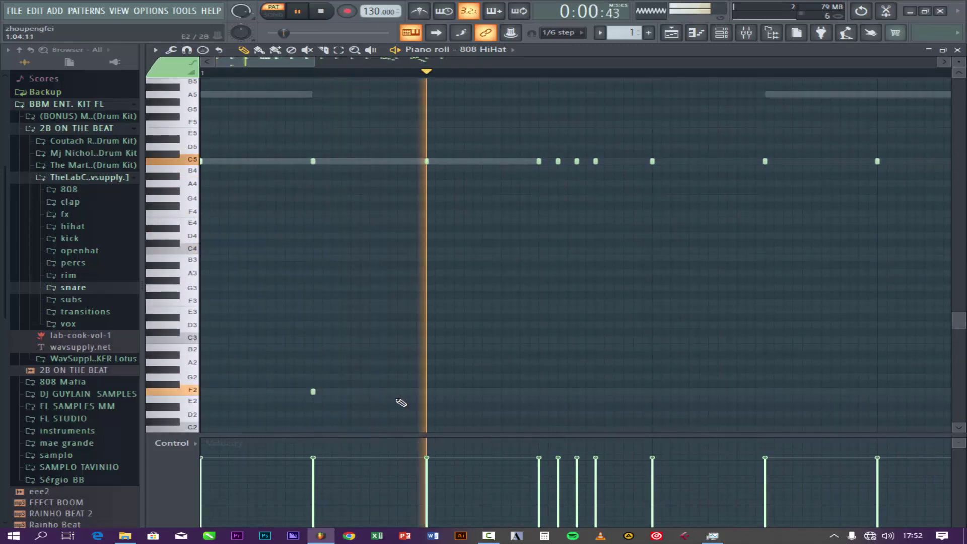
drag(264, 68, 370, 79)
scroll(502, 240, down, 3)
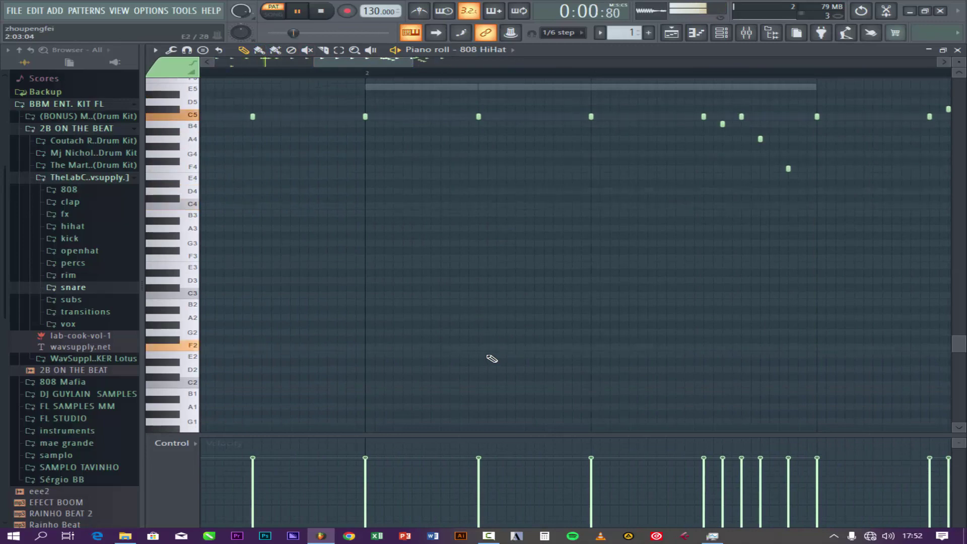
click(483, 348)
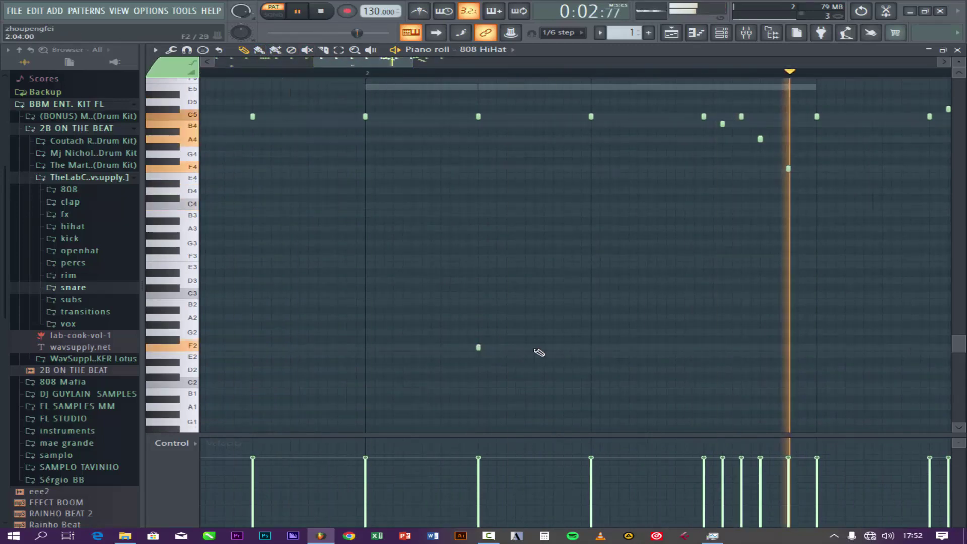
click(958, 51)
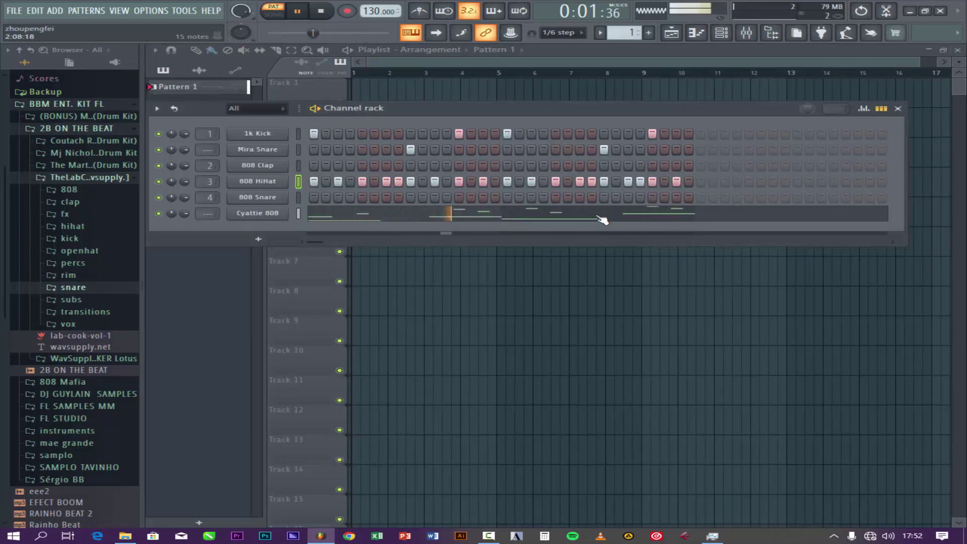
Open the Cyattie 808 piano roll, add a one-step G8 slide note near step 11 of bar 2, check its properties and shift it along.
click(570, 214)
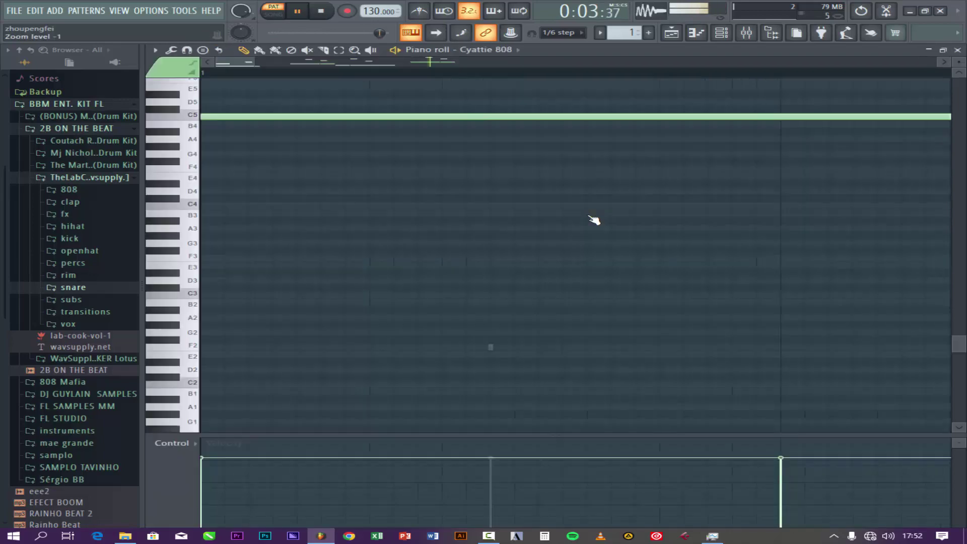
scroll(550, 218, up, 5)
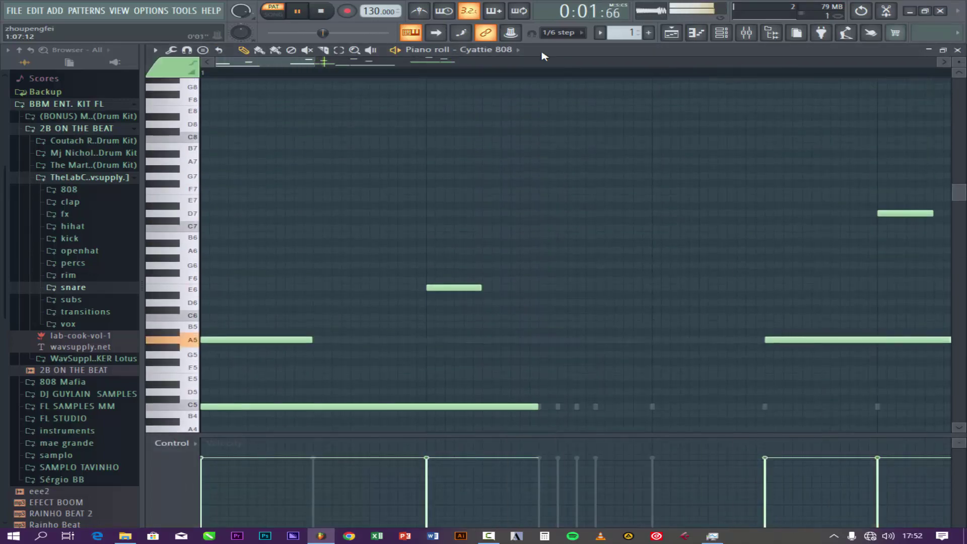
scroll(539, 79, down, 3)
scroll(711, 79, up, 3)
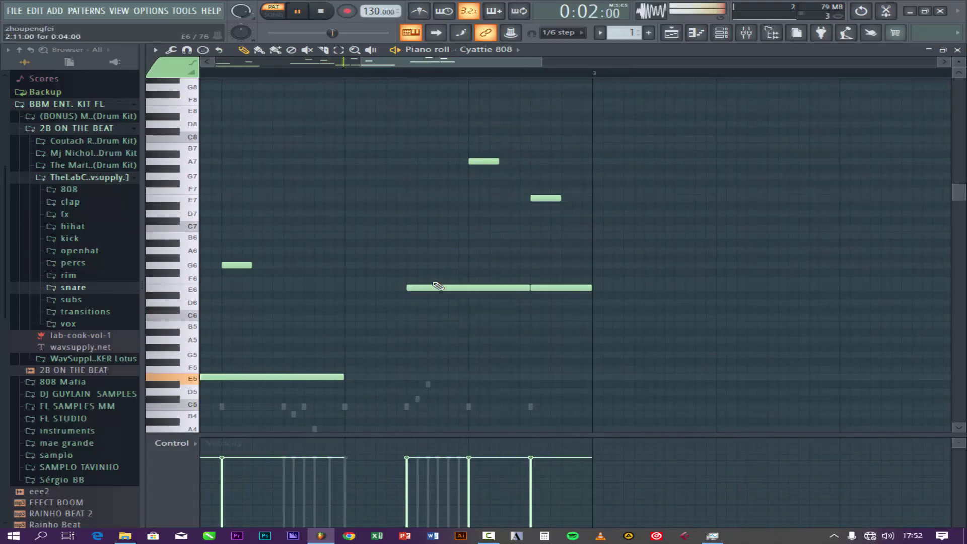
click(324, 50)
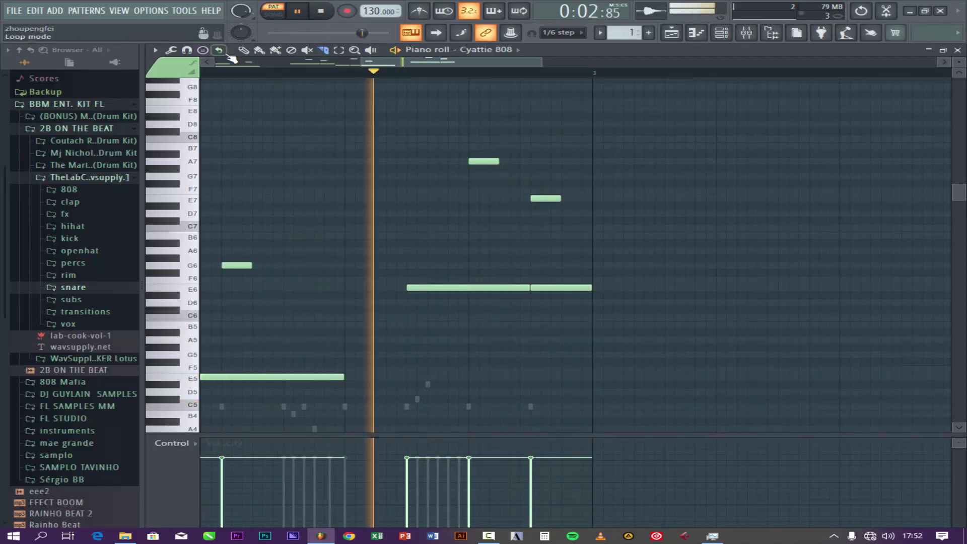
click(243, 50)
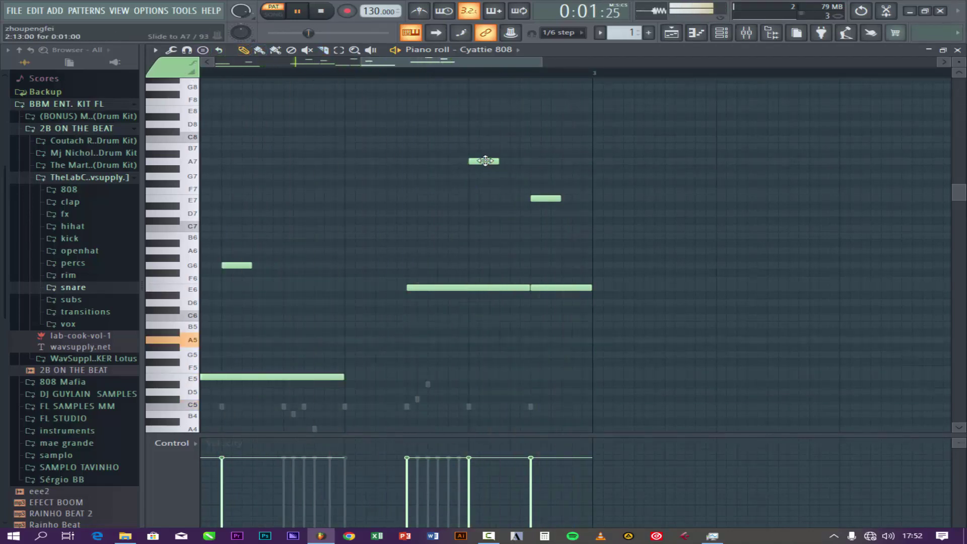
click(411, 87)
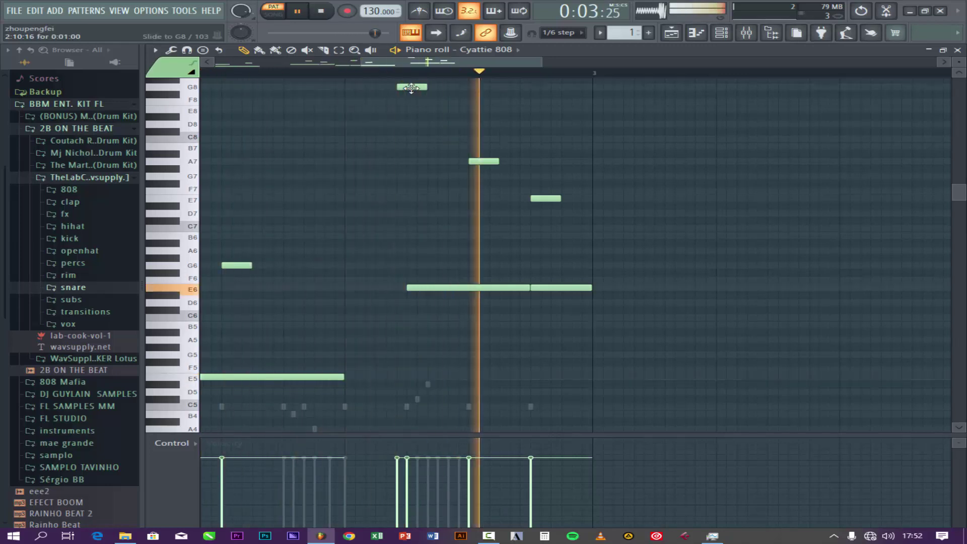
double_click(411, 88)
click(552, 326)
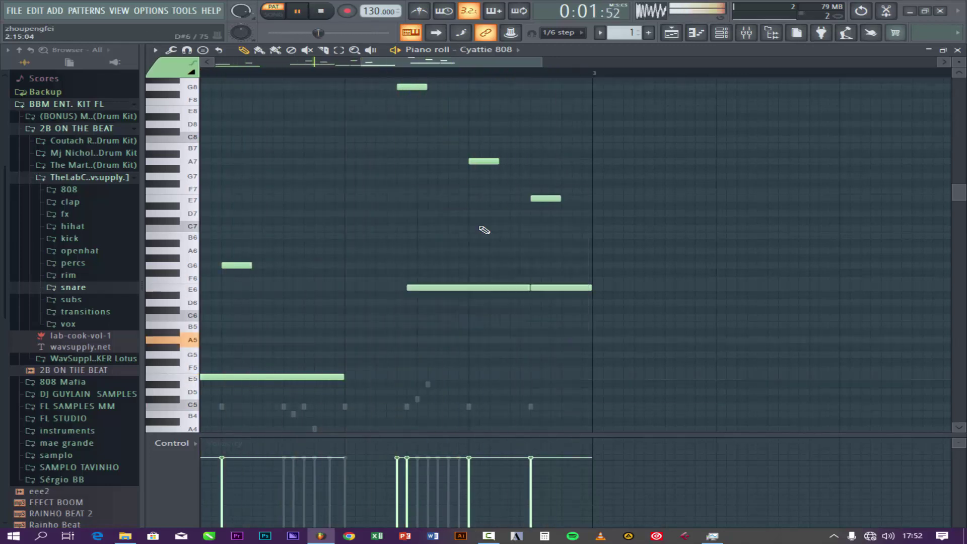
drag(405, 89, 434, 88)
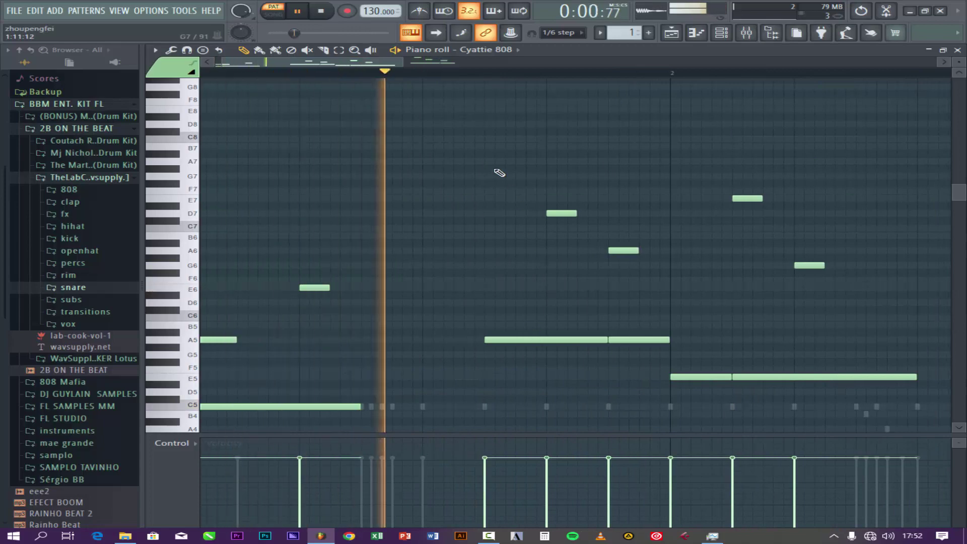
Try a one-step F8 slide note near step 11 of bar 1, move it down to G#6 and delete it.
click(507, 102)
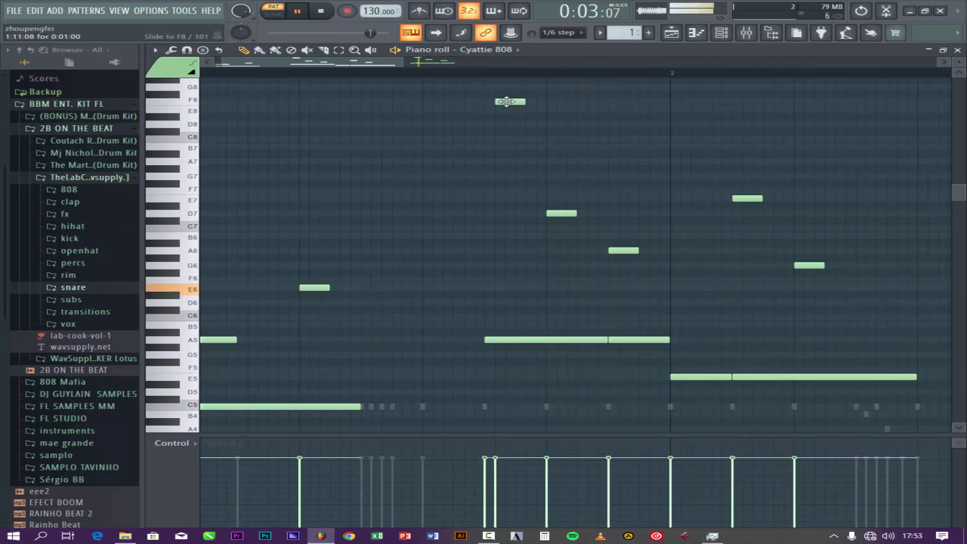
double_click(510, 102)
click(574, 323)
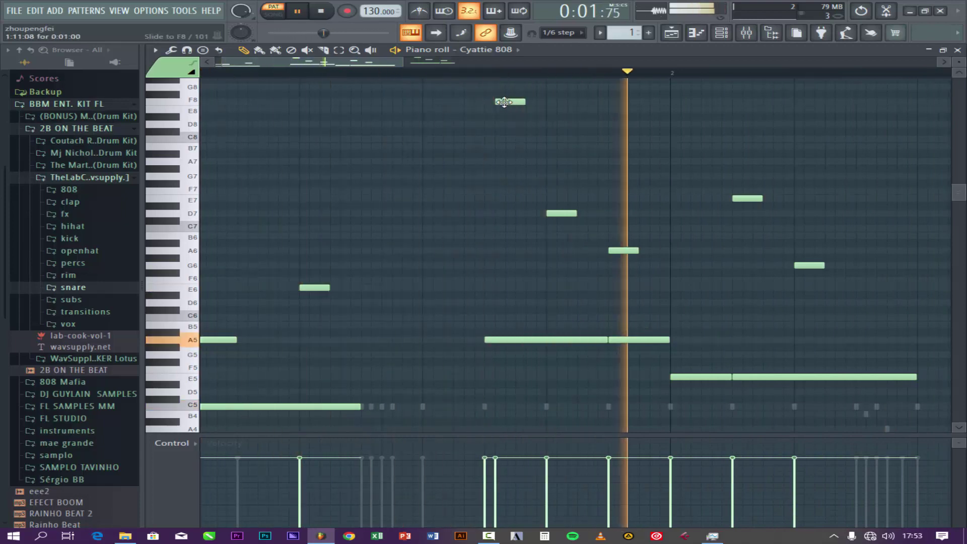
drag(504, 102, 515, 258)
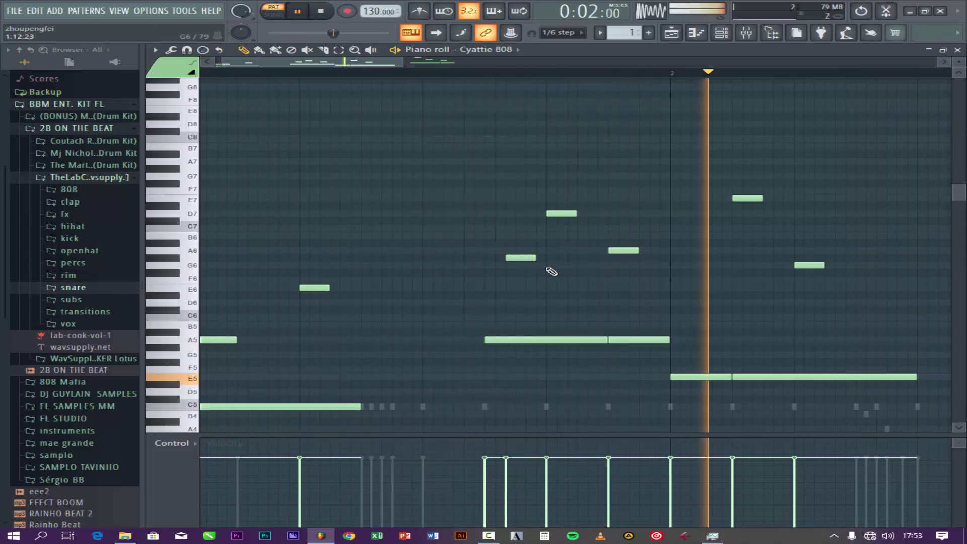
right_click(528, 260)
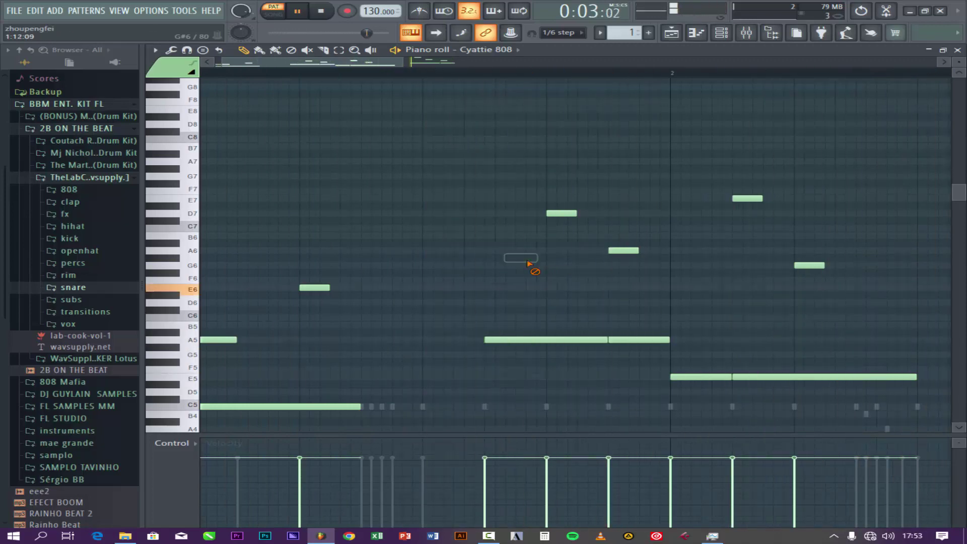
Close the 808's piano roll, add an FL Keys channel, close its plugin window and open its piano roll around C4.
click(958, 50)
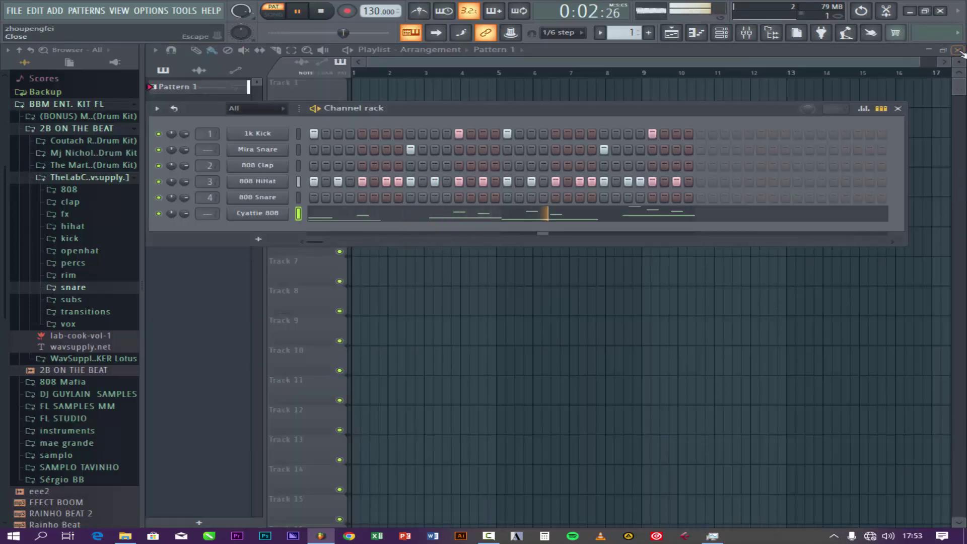
click(55, 10)
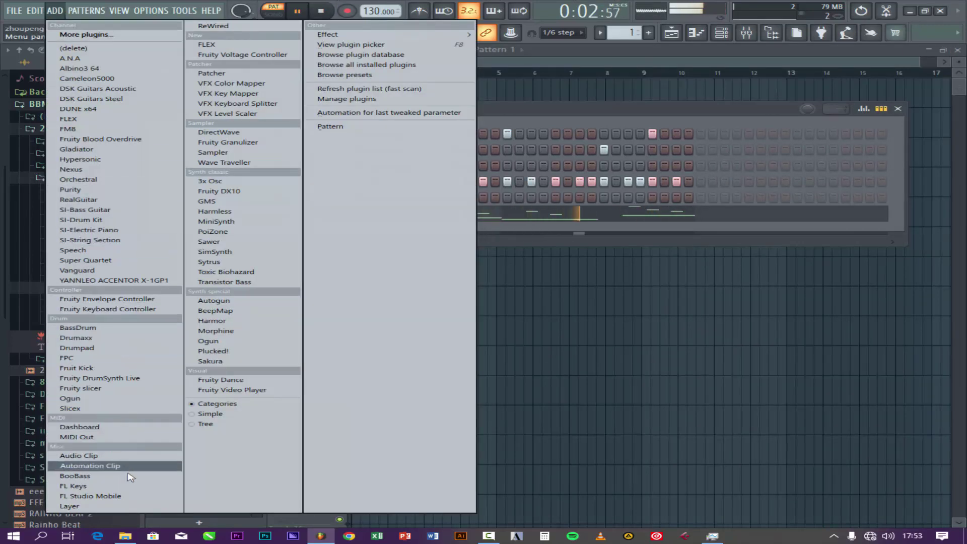
click(120, 487)
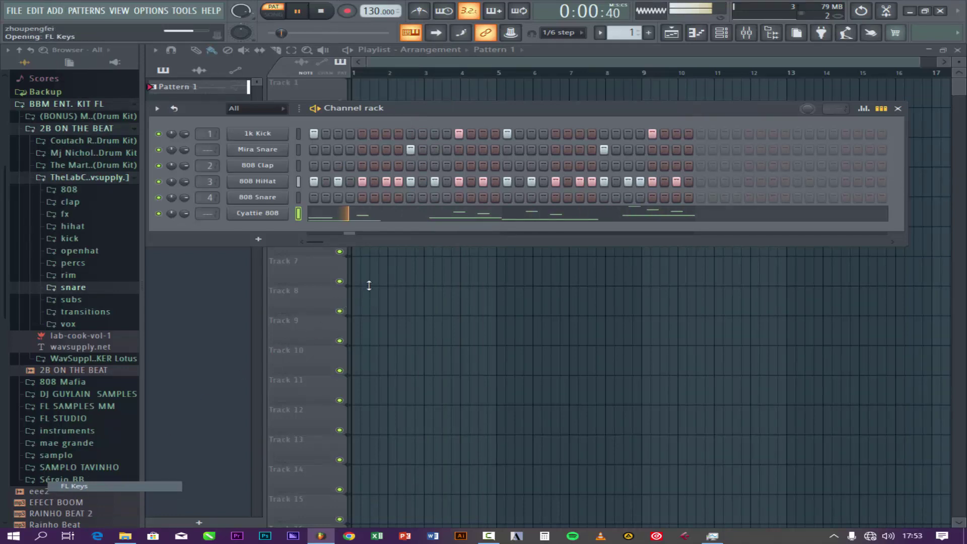
click(571, 140)
right_click(282, 229)
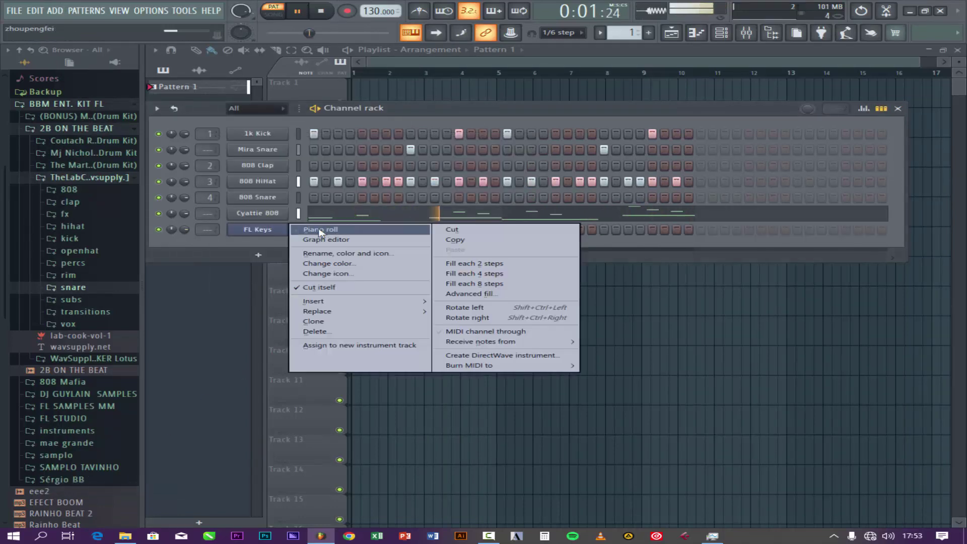
click(332, 231)
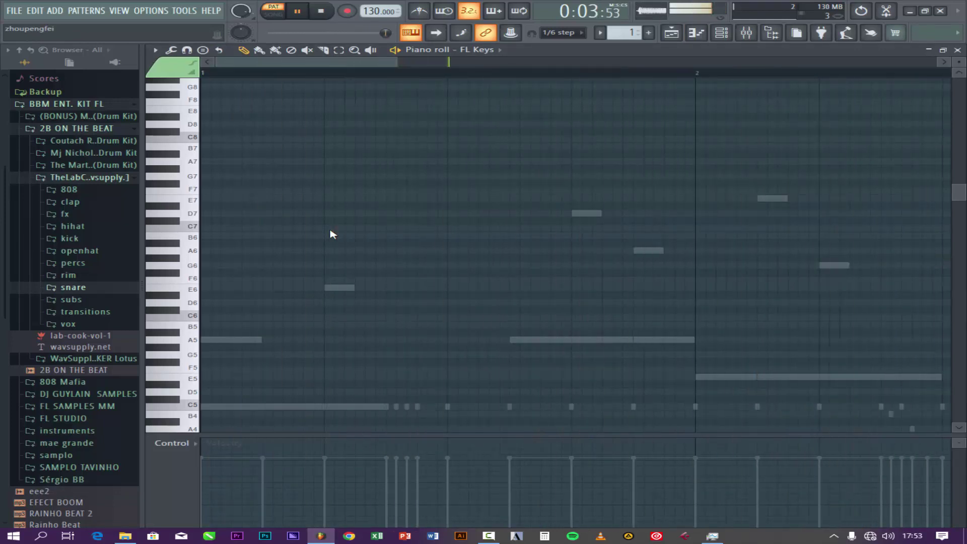
scroll(334, 233, down, 6)
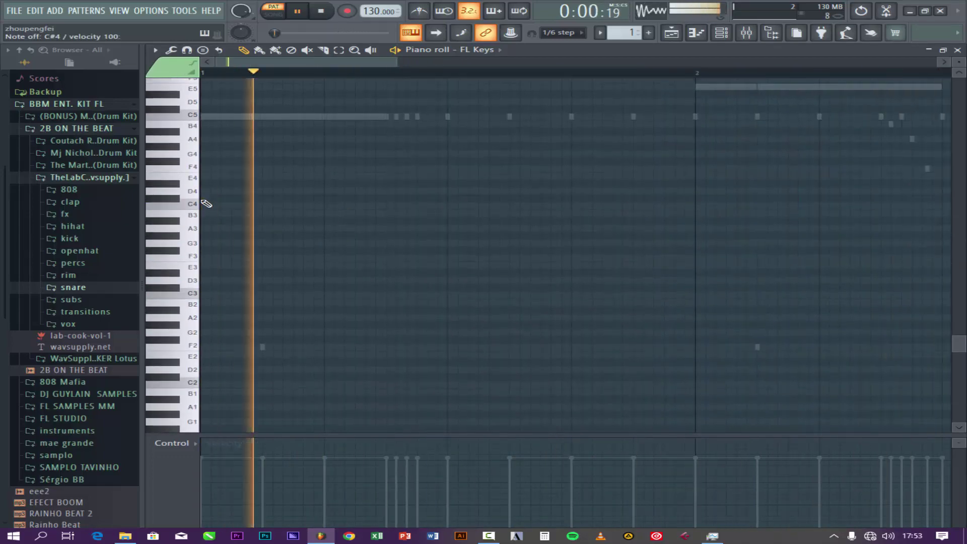
Draw a C#4 note from the start of bar 1 and extend it to 12 steps.
click(206, 203)
drag(231, 198, 321, 203)
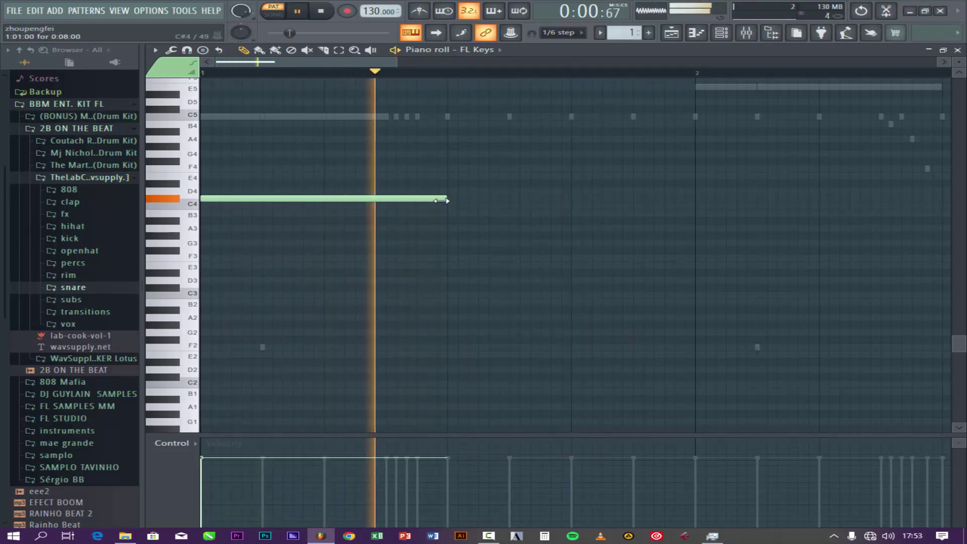
drag(446, 198, 569, 214)
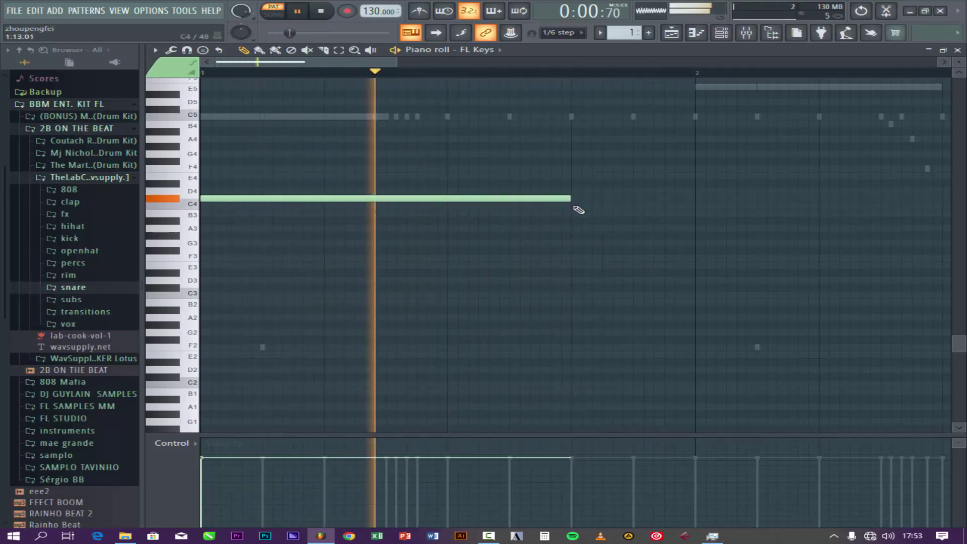
Add a note from step 13 of bar 1, shorten it to four steps and audition it at B3 and D#4.
click(576, 206)
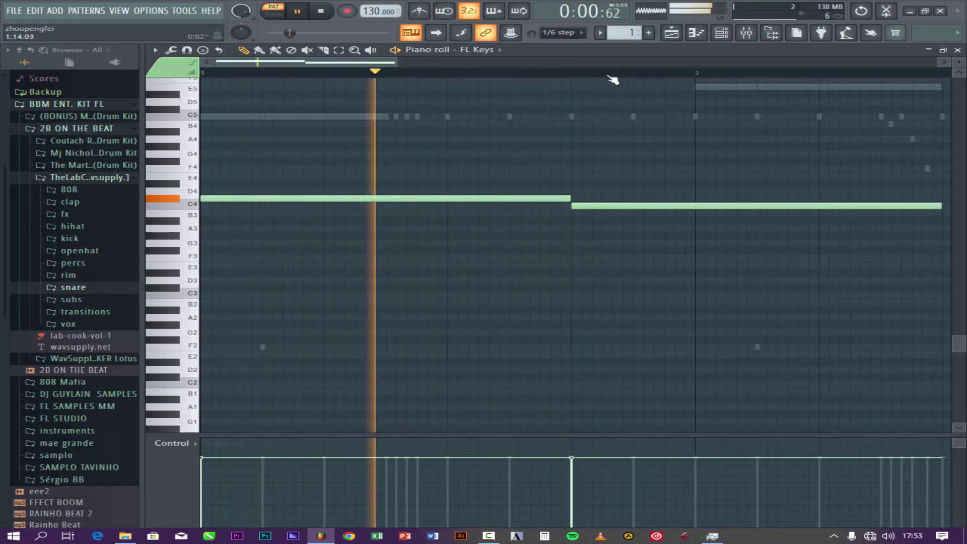
key(space)
scroll(703, 178, down, 2)
drag(612, 206, 428, 214)
key(space)
key(space)
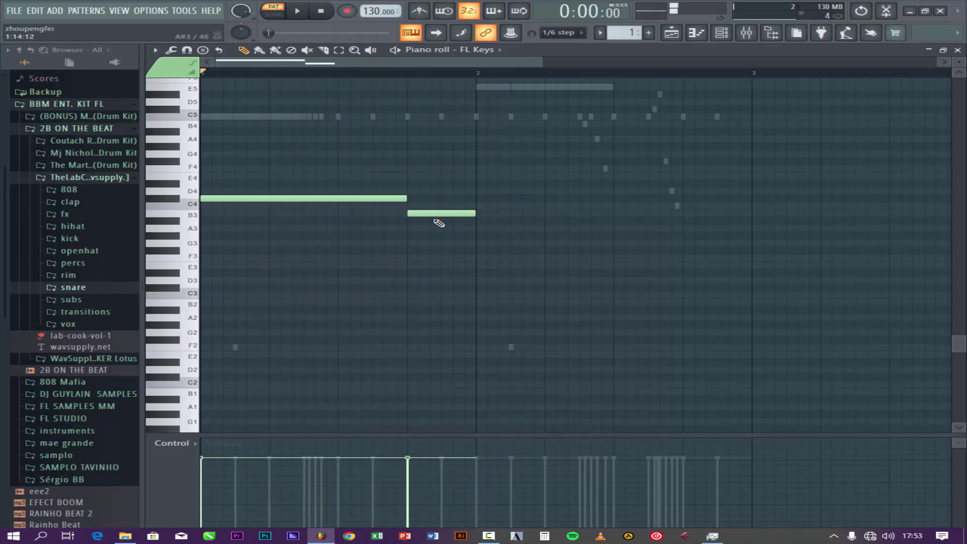
key(space)
drag(432, 214, 419, 184)
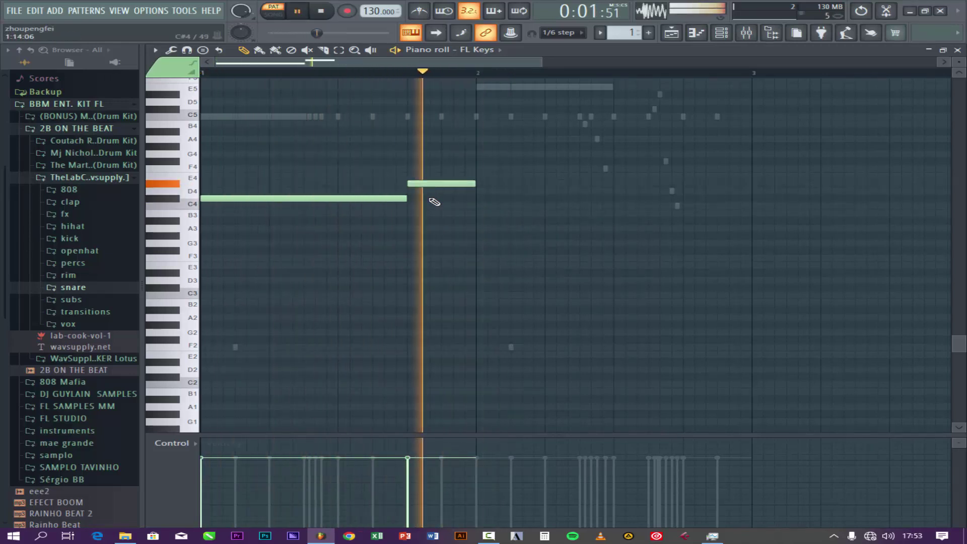
Add a 12-step C#4 note at the start of bar 2 and lower the short note ending bar 1 to D4.
click(480, 199)
drag(495, 199, 451, 193)
key(space)
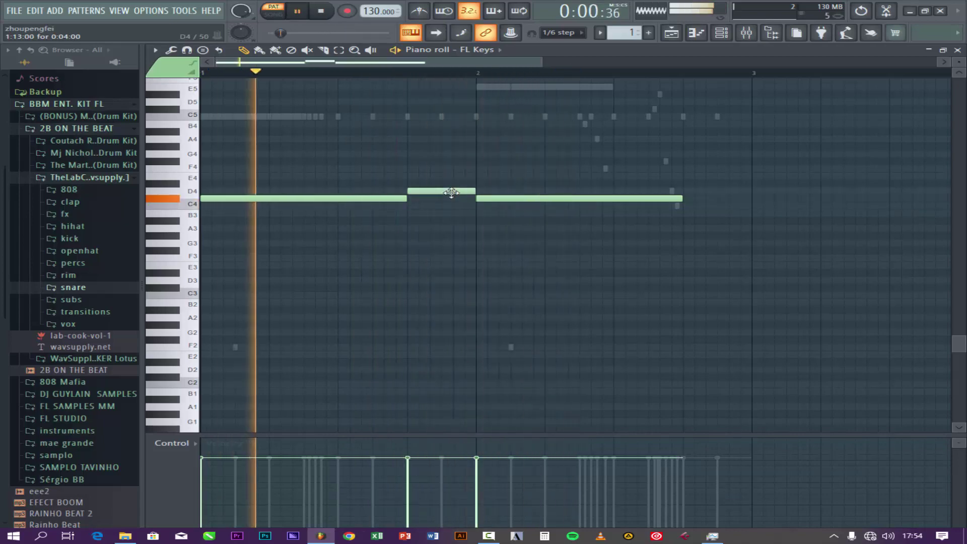
Add a four-step note from step 13 of bar 2 and set its pitch to B3.
click(688, 206)
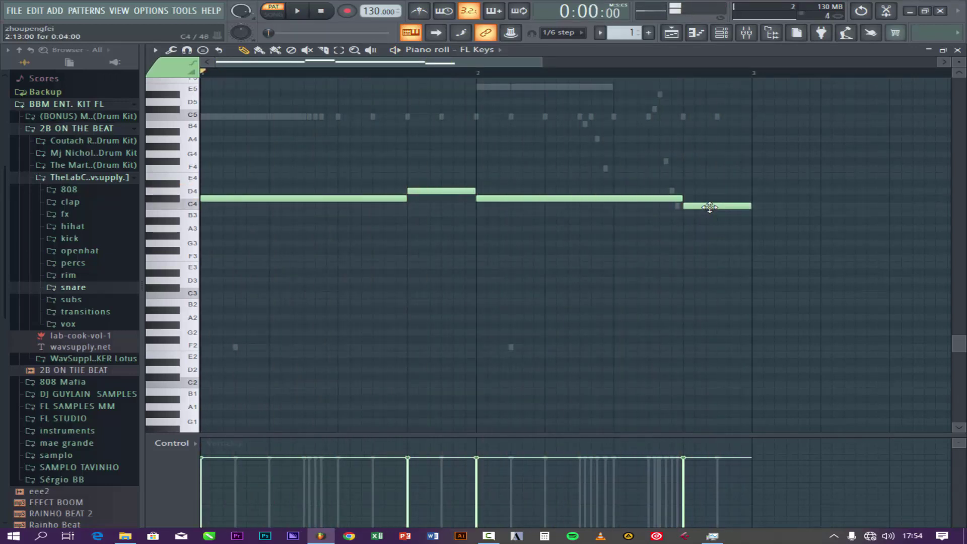
drag(708, 207, 709, 217)
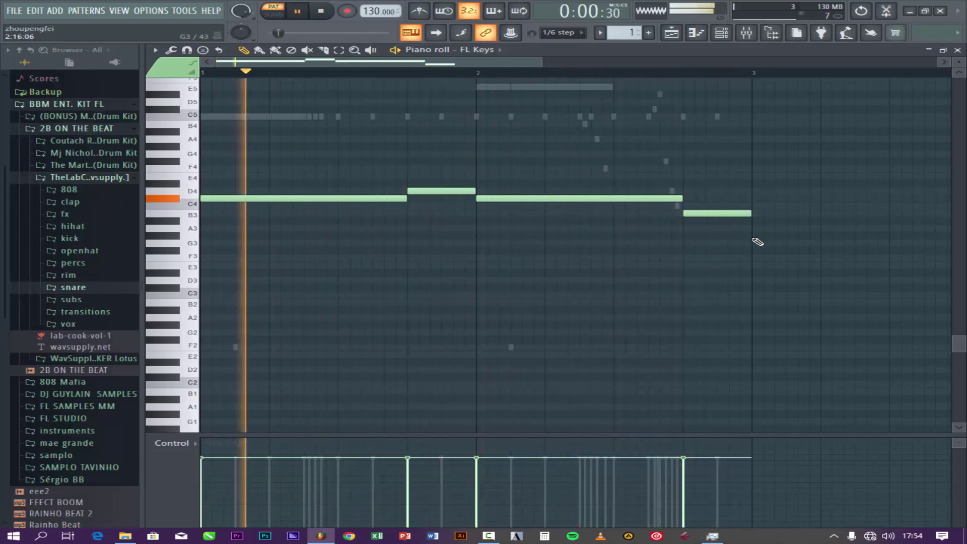
Add C#6 notes on step 9 of bars 1 and 2 and extend each to the end of its bar.
scroll(398, 287, up, 3)
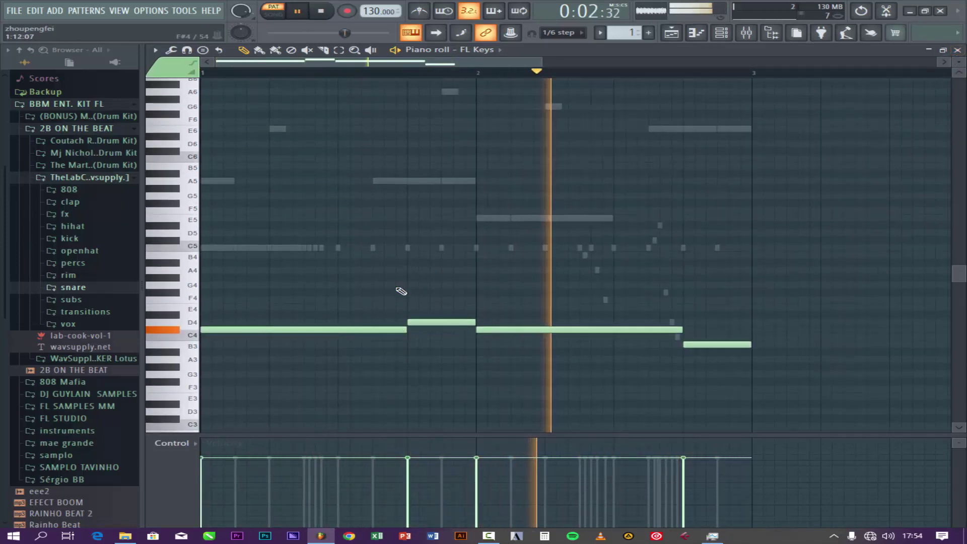
scroll(401, 291, up, 4)
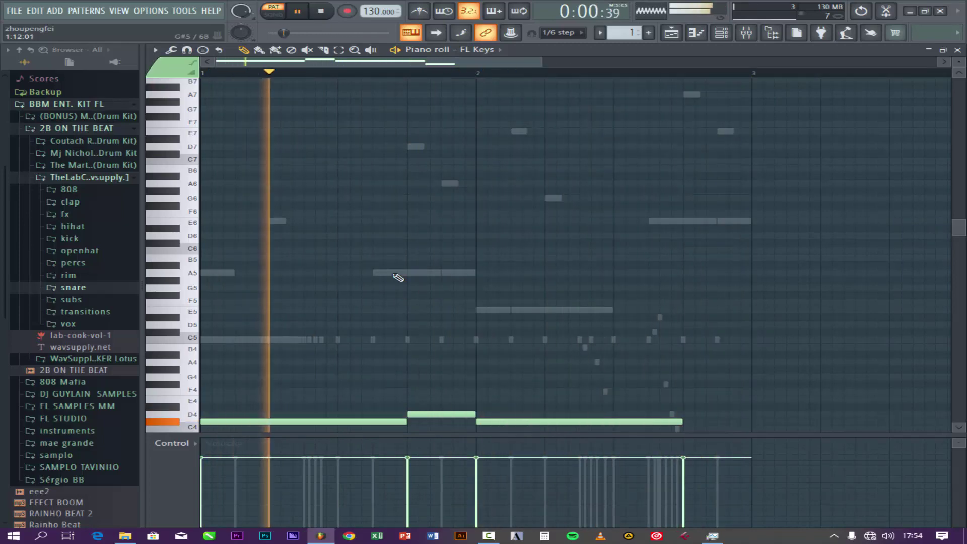
scroll(640, 318, down, 4)
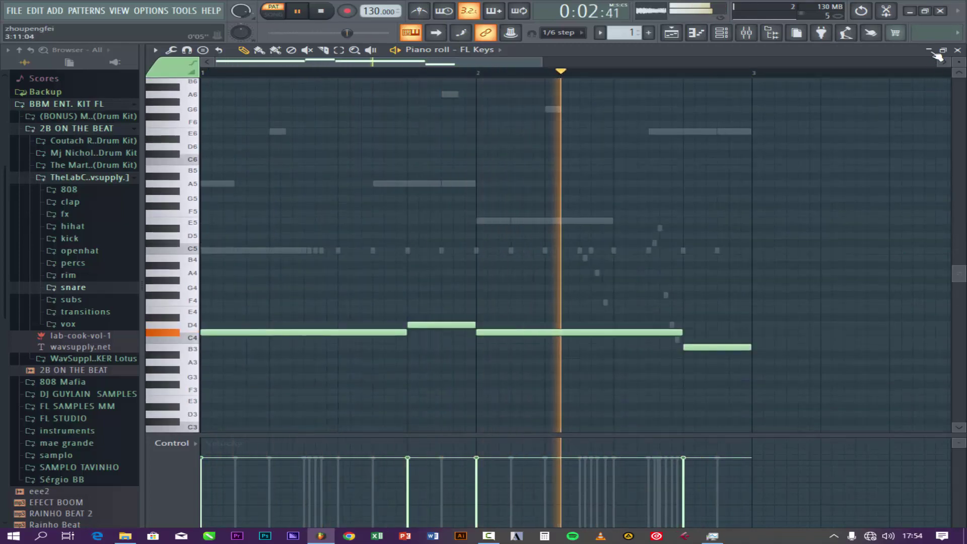
click(957, 49)
click(378, 232)
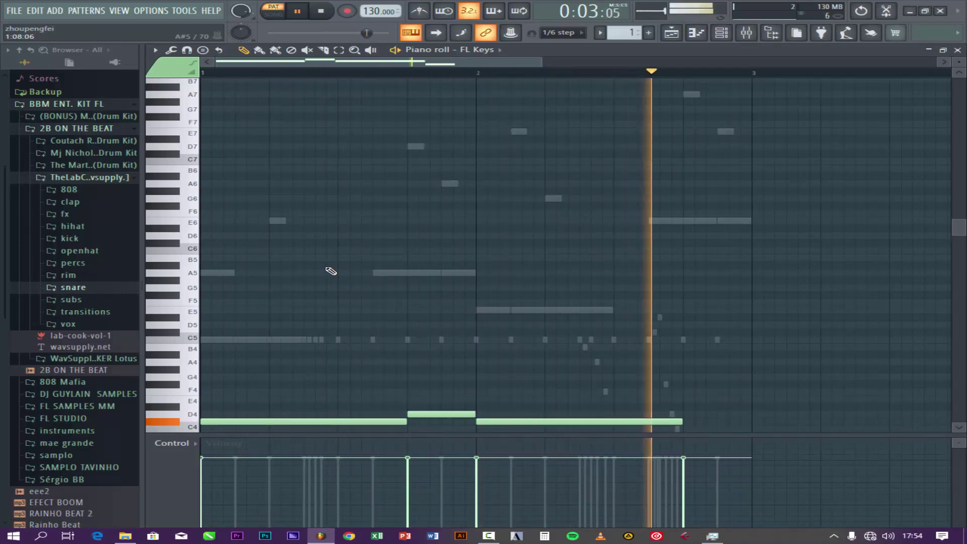
click(338, 243)
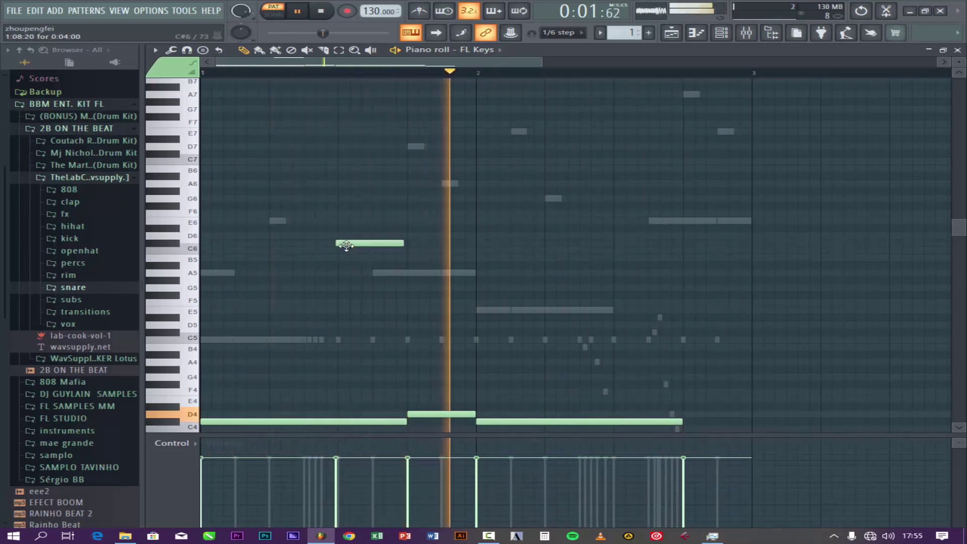
drag(345, 244, 348, 244)
click(619, 244)
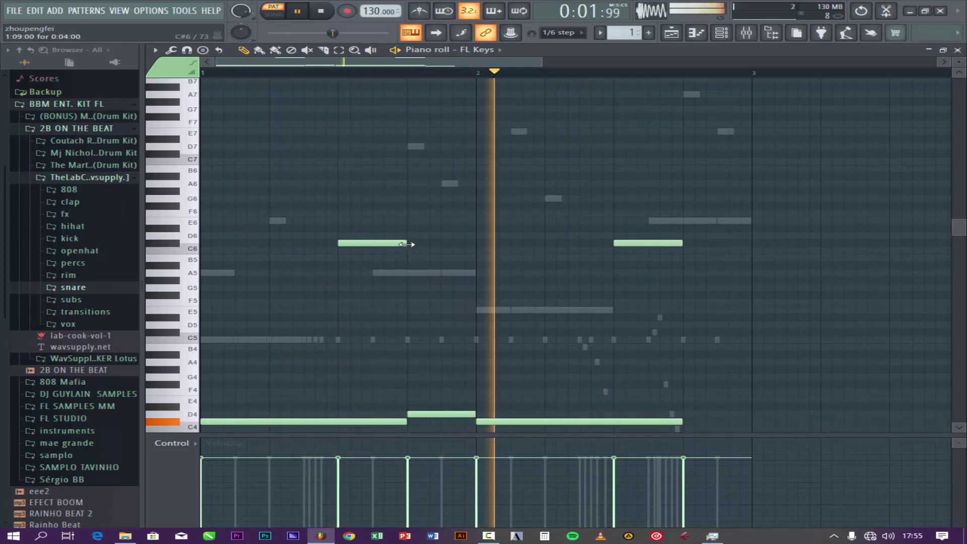
drag(407, 244, 475, 244)
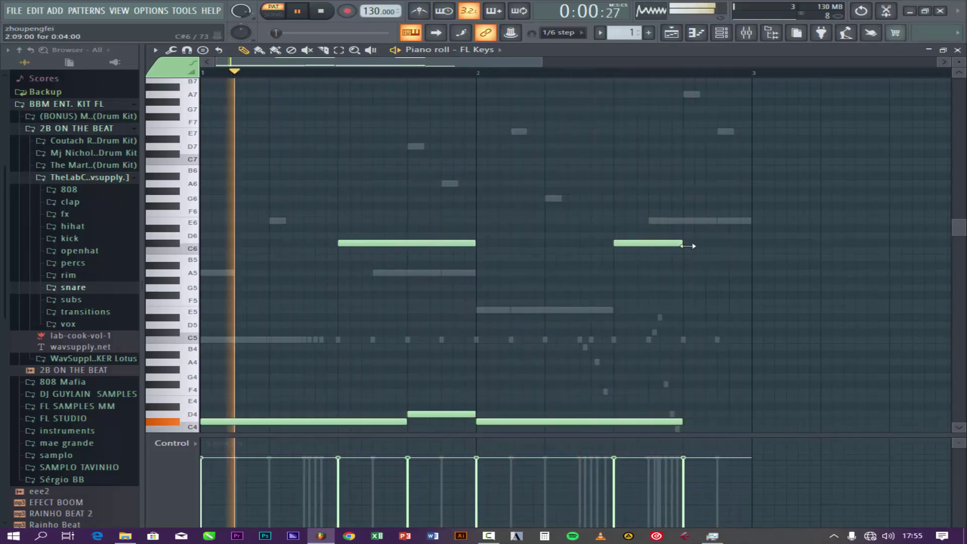
drag(683, 243, 751, 244)
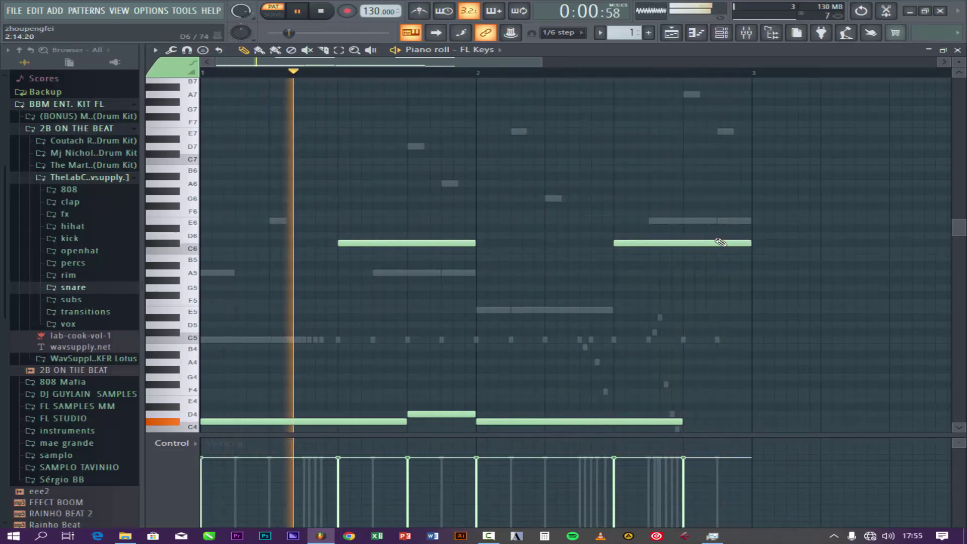
Add a D6 note on step 15 of bar 2 and trim it to end with the bar.
scroll(725, 252, down, 2)
scroll(728, 254, up, 1)
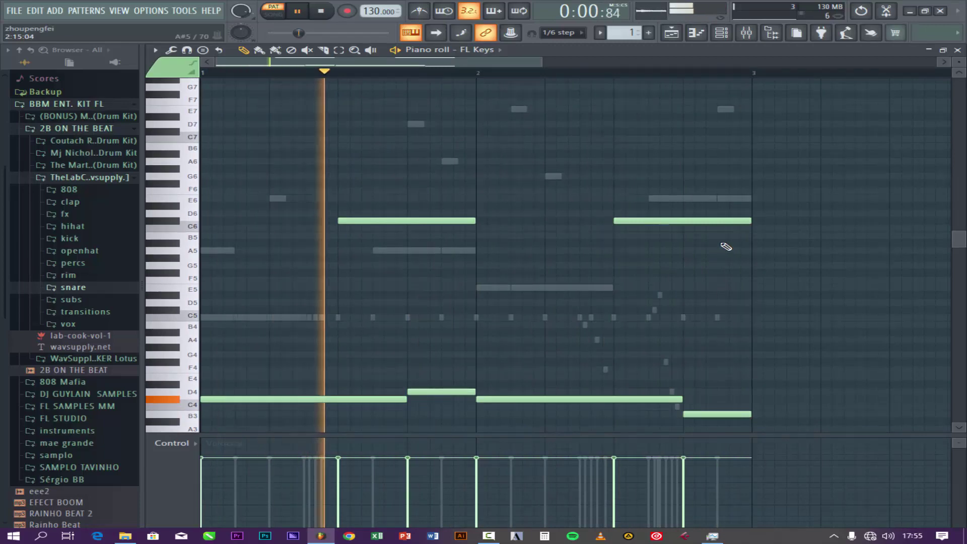
click(720, 213)
drag(788, 213, 855, 215)
key(space)
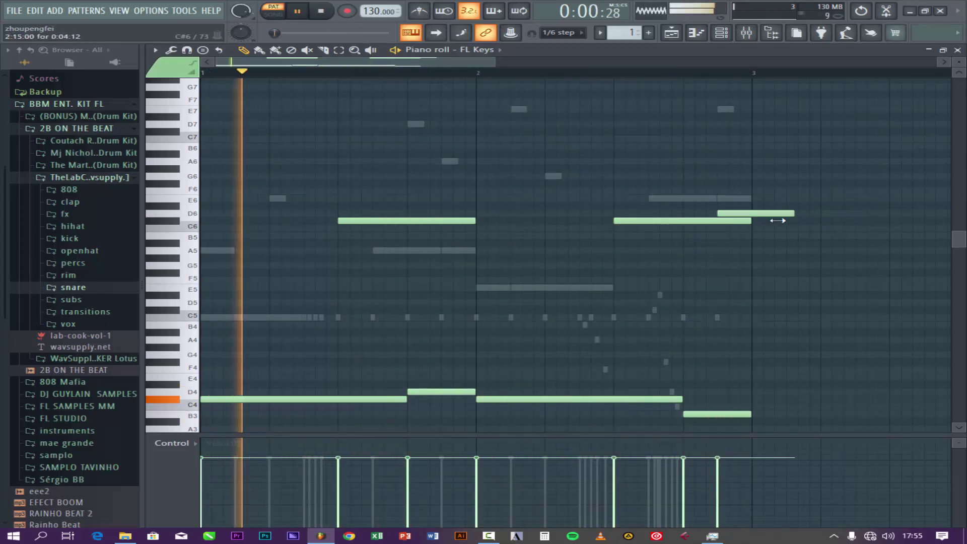
drag(778, 220, 752, 221)
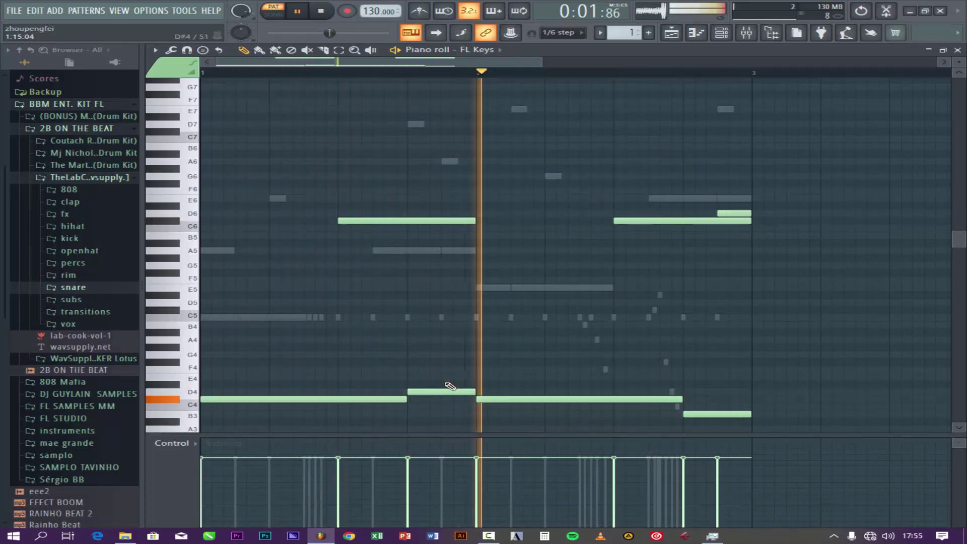
Try a two-step B3 note on step 15 of bar 1 and delete it.
click(443, 415)
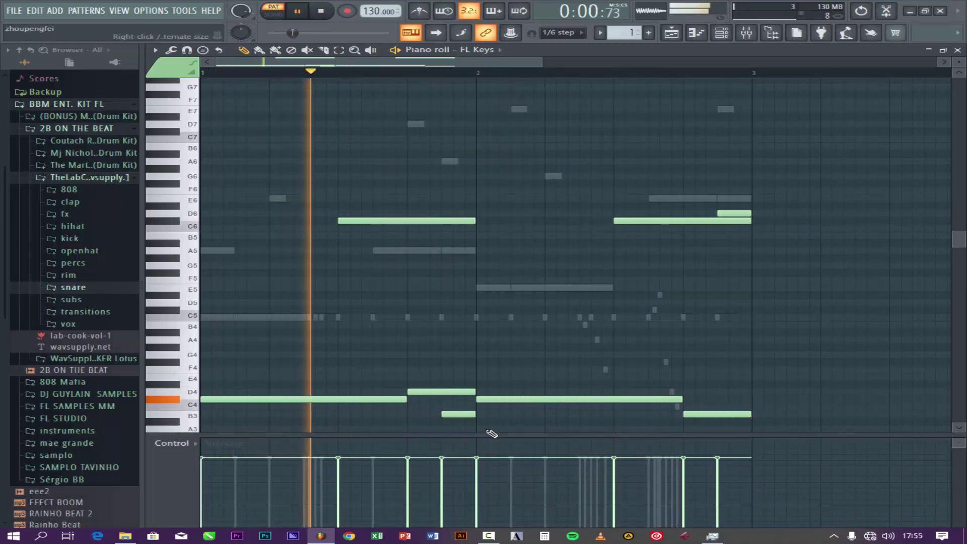
right_click(461, 414)
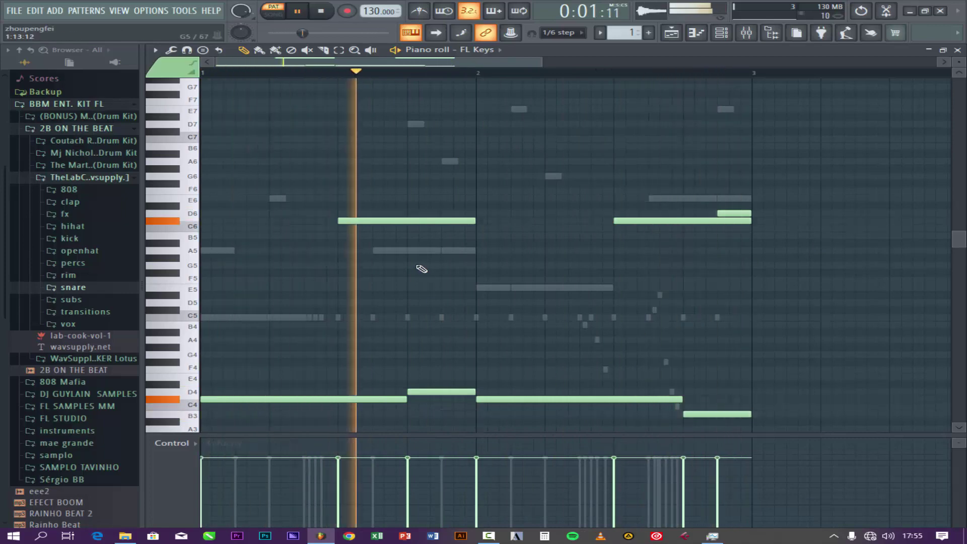
Close the FL Keys piano roll and listen to the whole pattern from the channel rack.
key(F7)
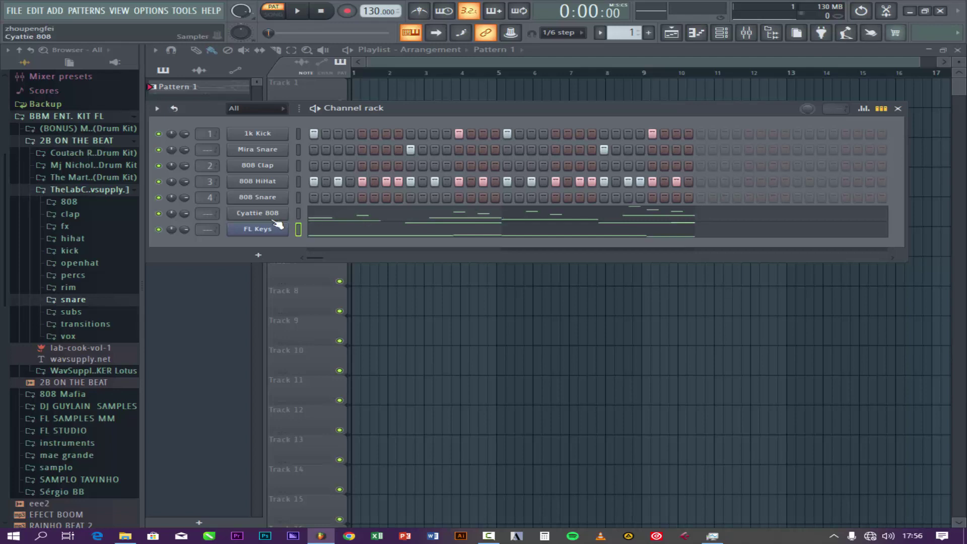
key(space)
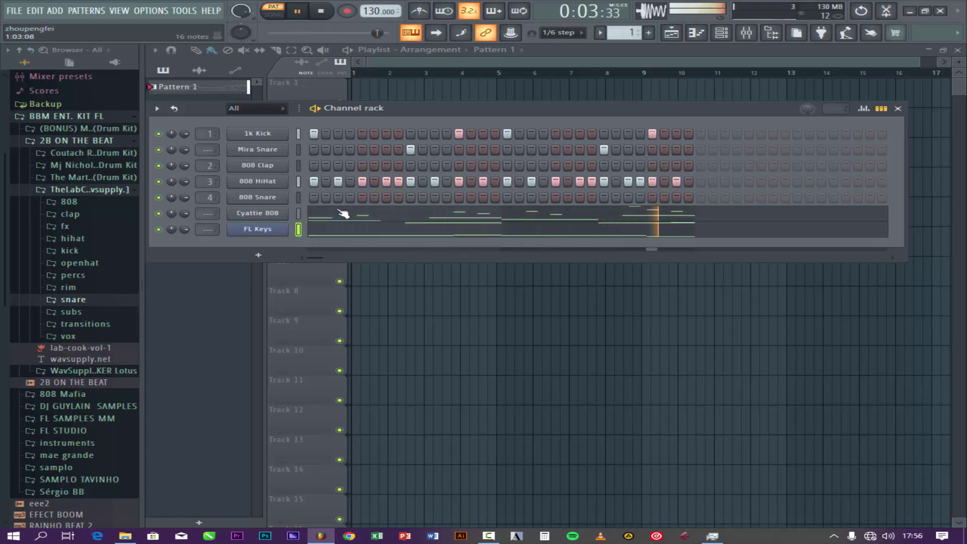
key(space)
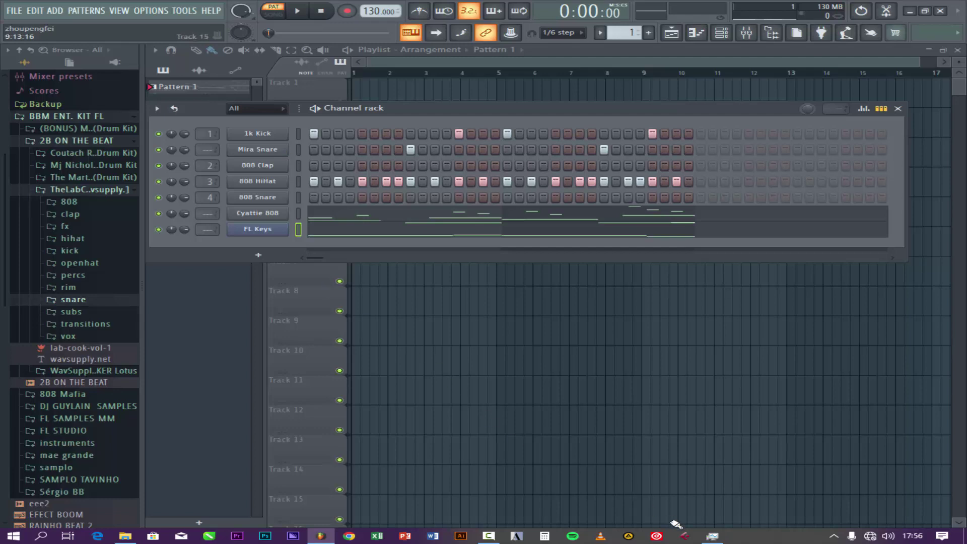
click(489, 536)
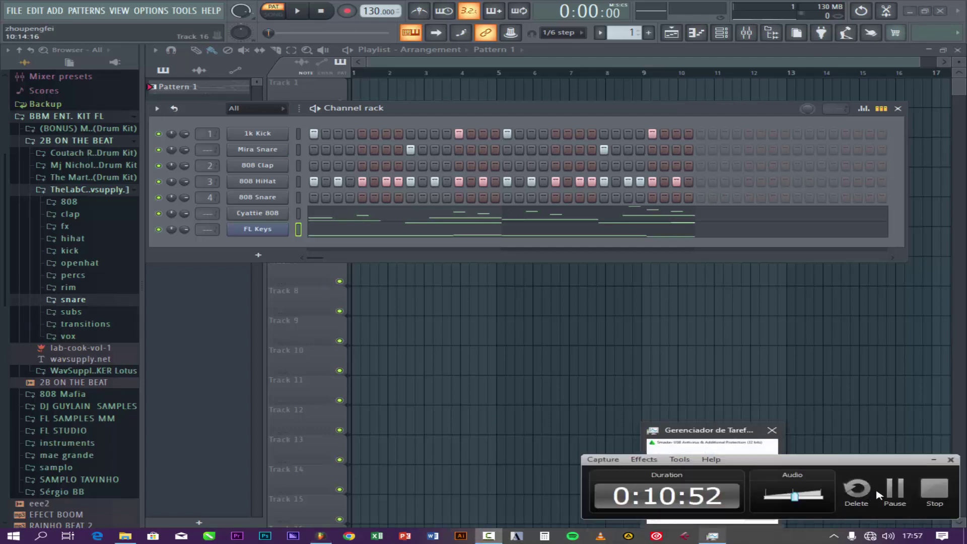